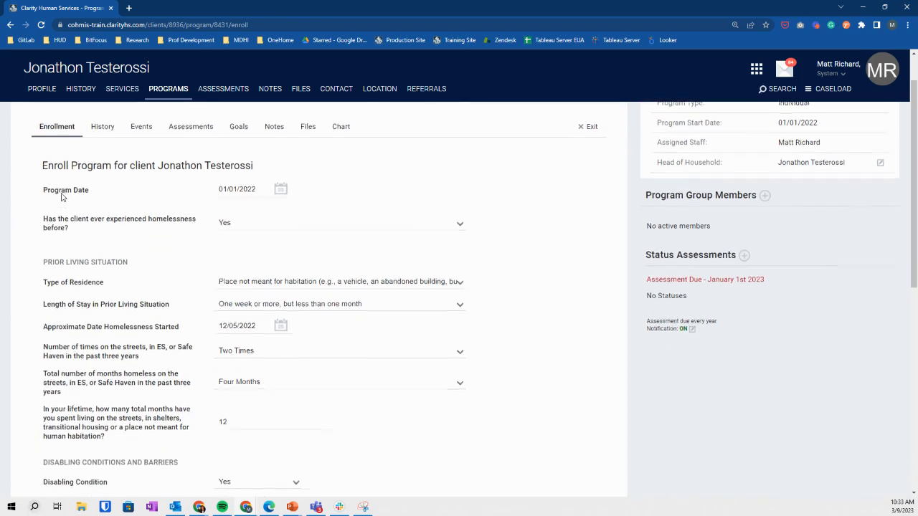
Review the client's enrollment form from the program date through prior living situation, disabling conditions, income, benefits and health insurance.
left_click(65, 183)
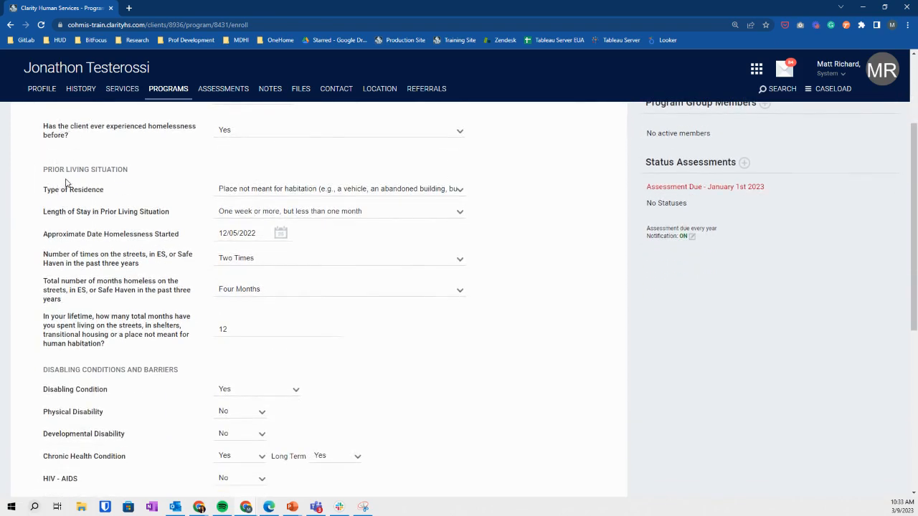
left_click(66, 183)
scroll(147, 195, "down", 2)
scroll(146, 195, "down", 3)
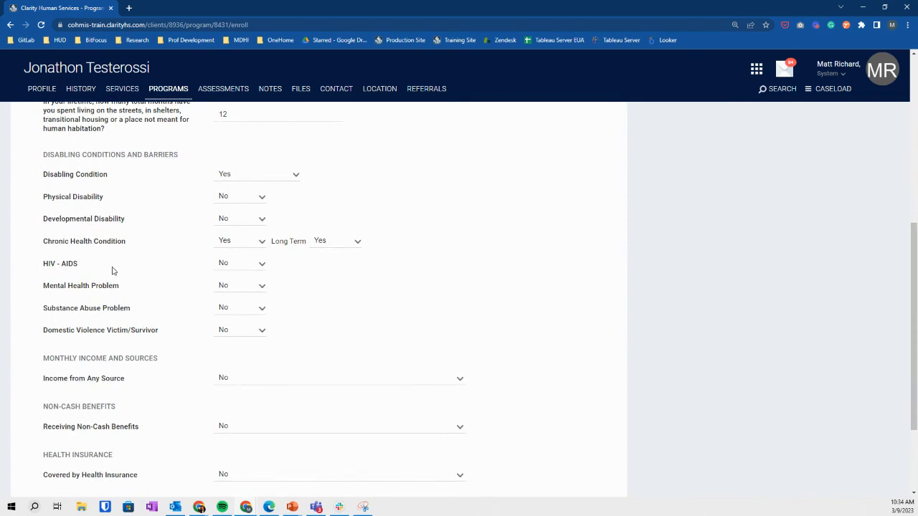
left_click_drag(42, 198, 363, 344)
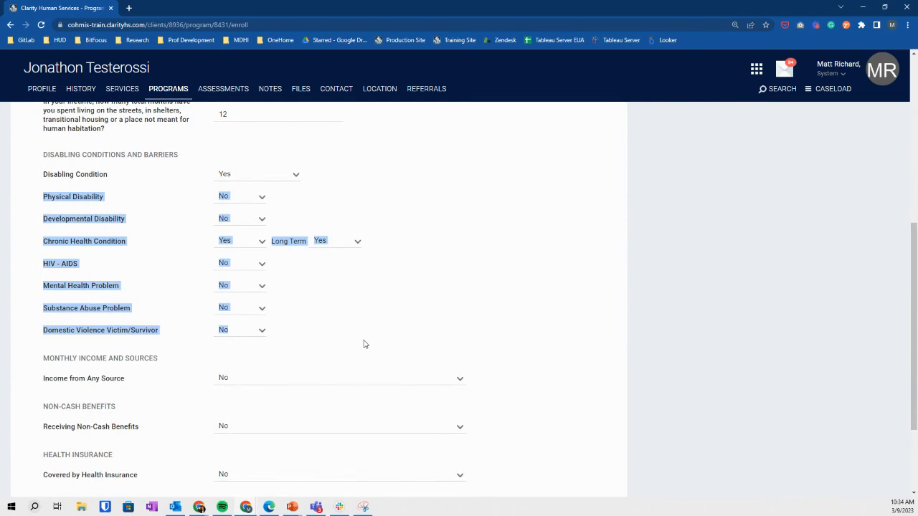
left_click(106, 309)
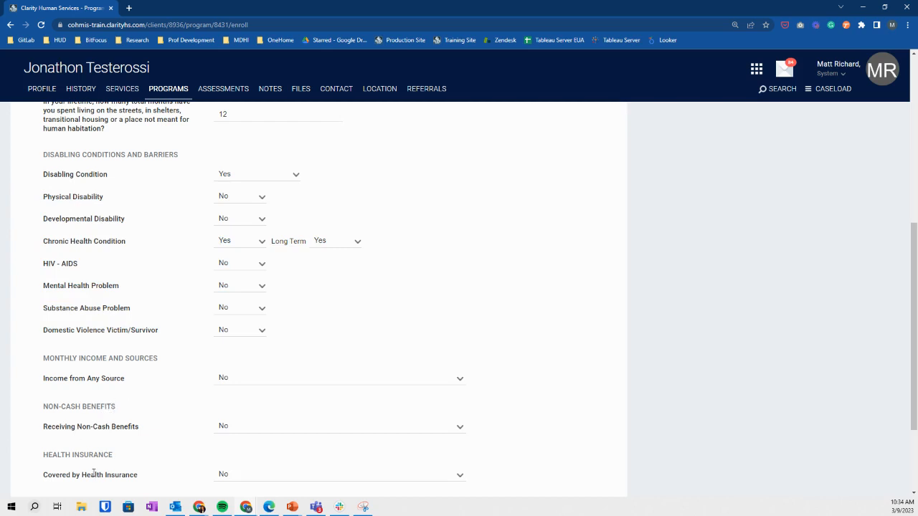
mouse_move(43, 199)
left_mouse_down()
mouse_move(123, 211)
mouse_move(213, 426)
mouse_move(217, 482)
mouse_move(142, 245)
mouse_move(83, 207)
left_mouse_up()
scroll(210, 390, "up", 3)
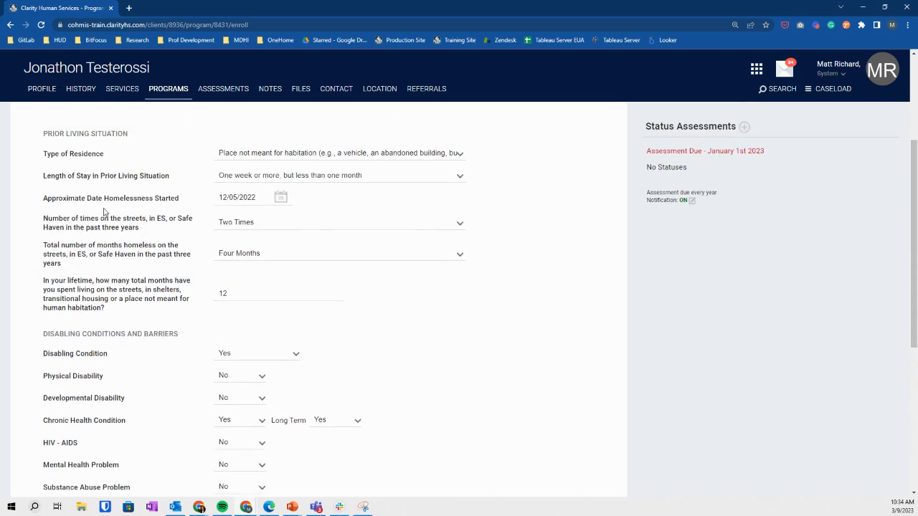
scroll(104, 210, "up", 3)
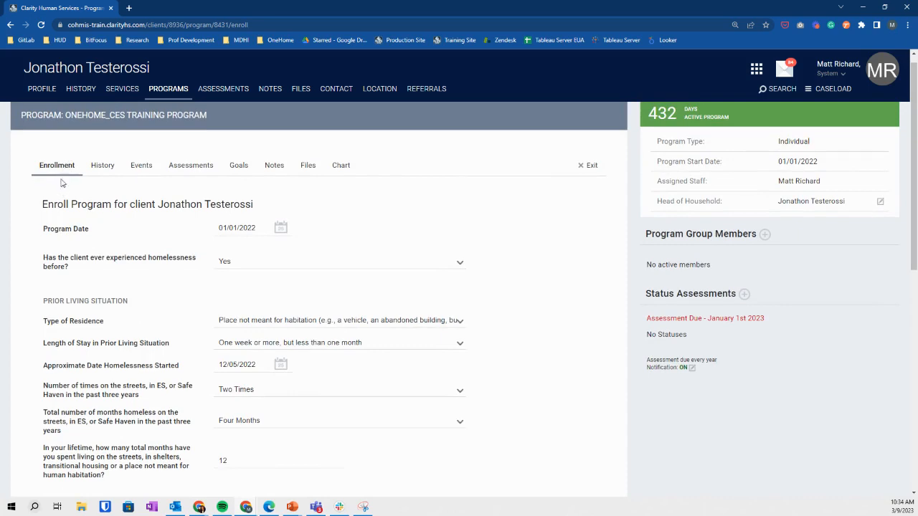
scroll(72, 248, "down", 3)
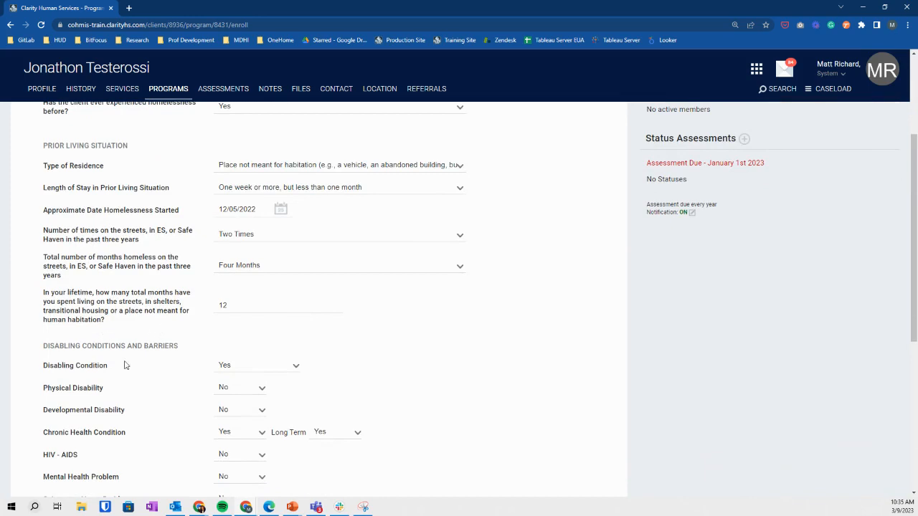
scroll(123, 362, "up", 2)
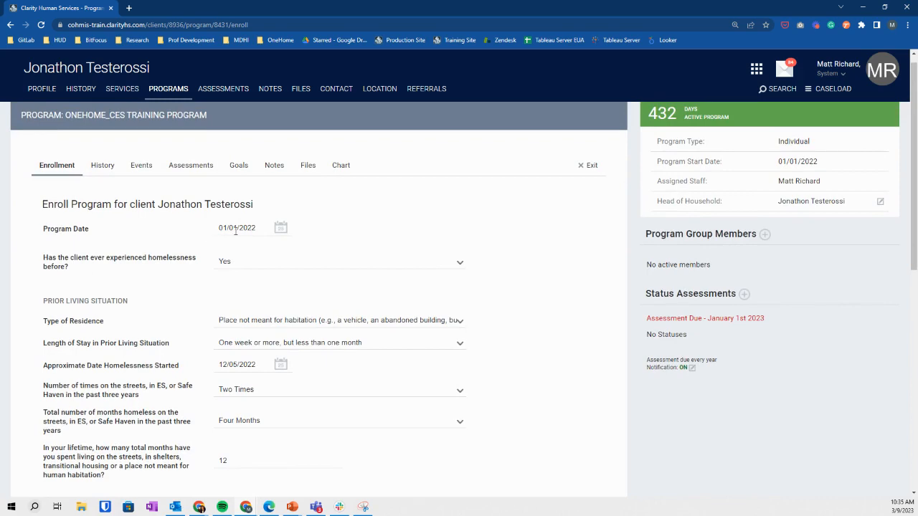
scroll(265, 277, "down", 2)
scroll(264, 278, "down", 3)
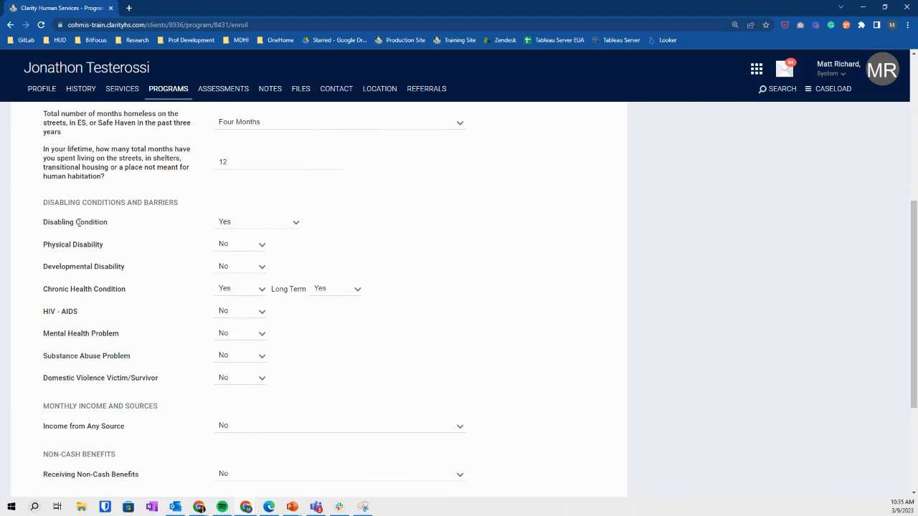
Examine the Disabling Condition field in the enrollment form and its available answer options.
left_click_drag(43, 223, 112, 225)
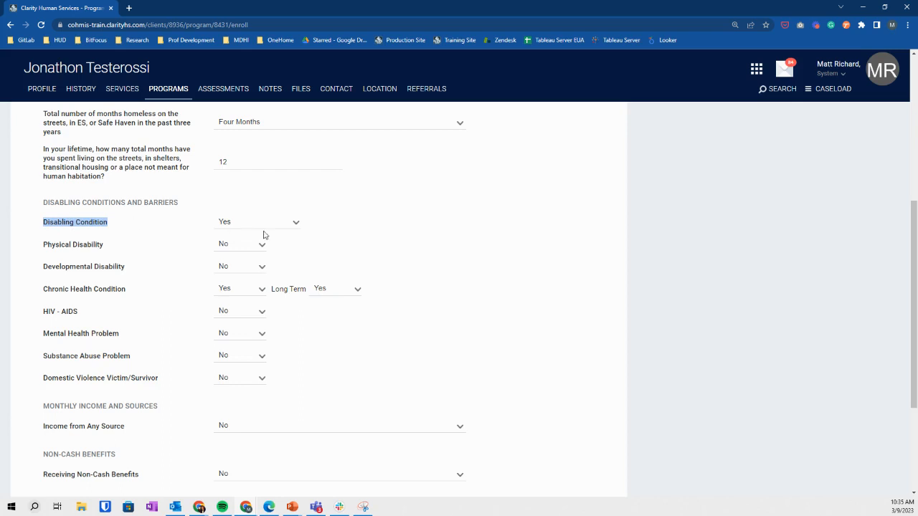
key("ctrl")
key("ctrl")
left_click(240, 226)
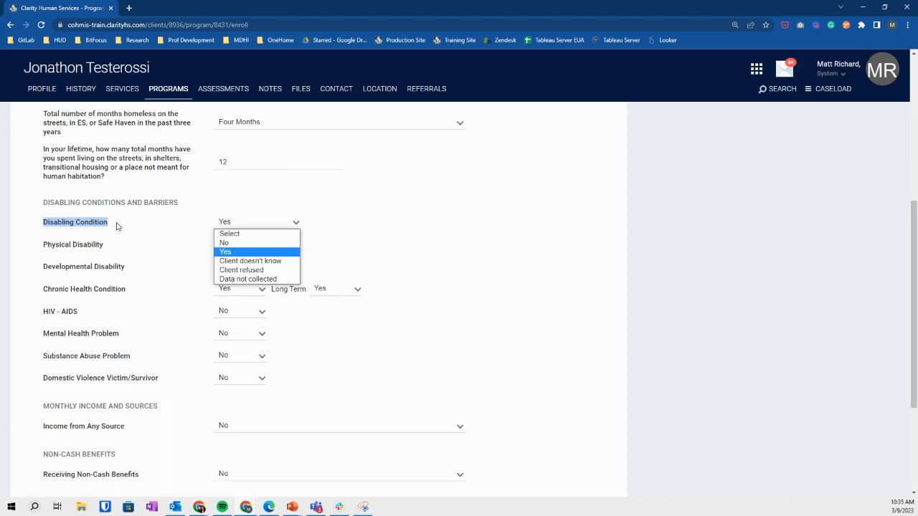
left_click(79, 223)
triple_click(79, 223)
left_click(70, 224)
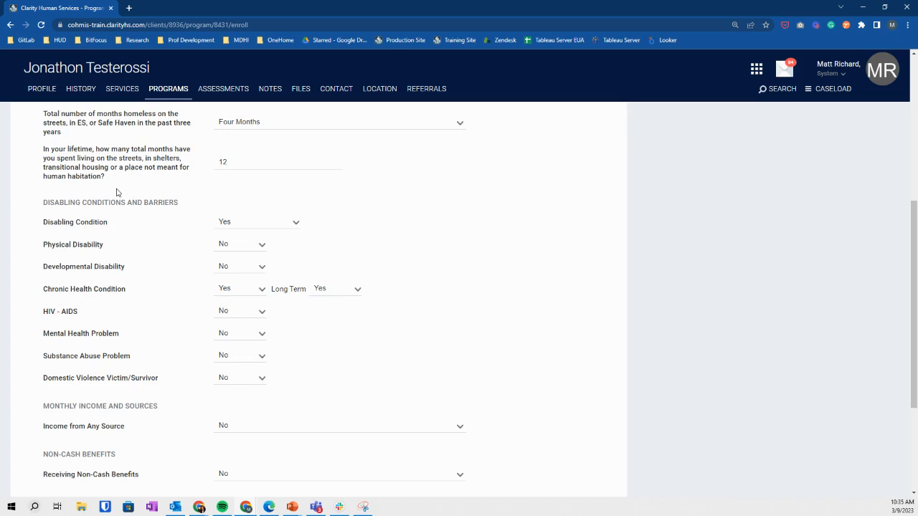
Compare the individual condition fields from Physical Disability to Substance Abuse Problem with the overall Disabling Condition answer.
mouse_move(42, 243)
left_mouse_down()
mouse_move(125, 270)
mouse_move(127, 336)
mouse_move(71, 263)
mouse_move(108, 256)
left_mouse_up()
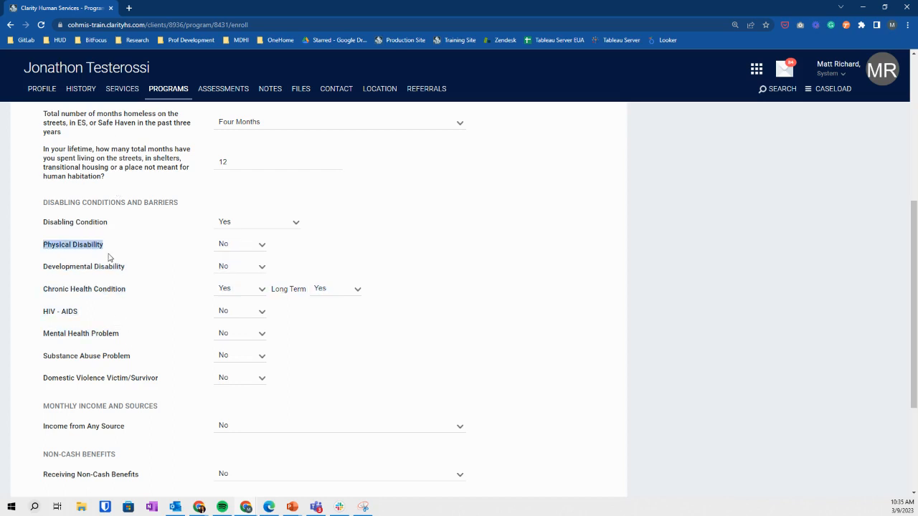
left_click(41, 362)
left_click_drag(41, 362, 139, 363)
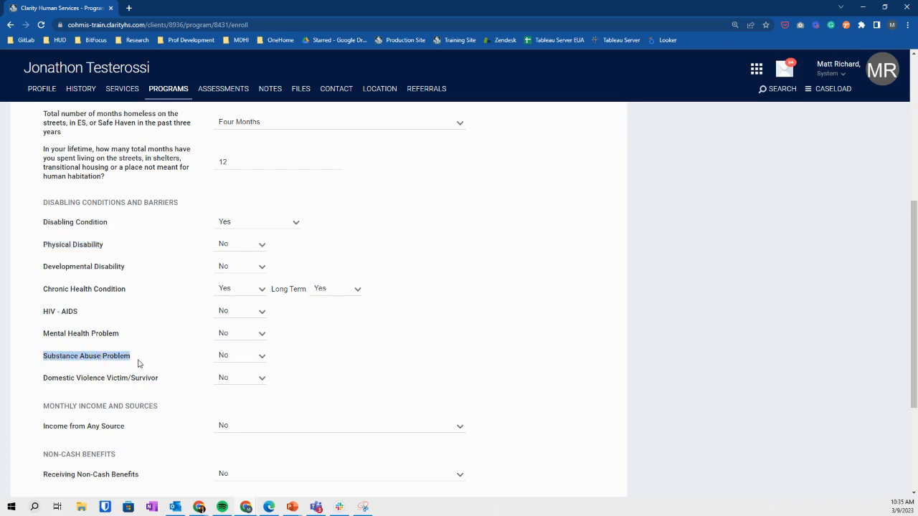
left_click(64, 282)
left_click_drag(41, 247, 139, 359)
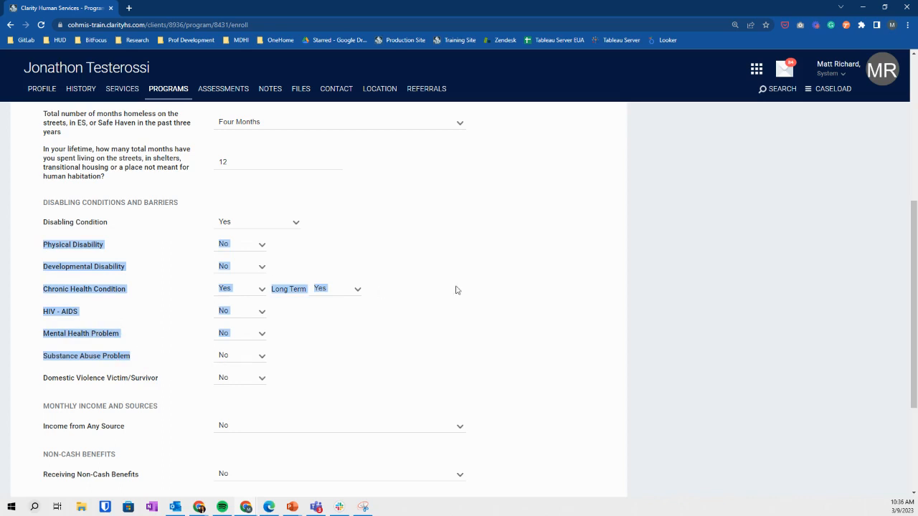
left_click(516, 290)
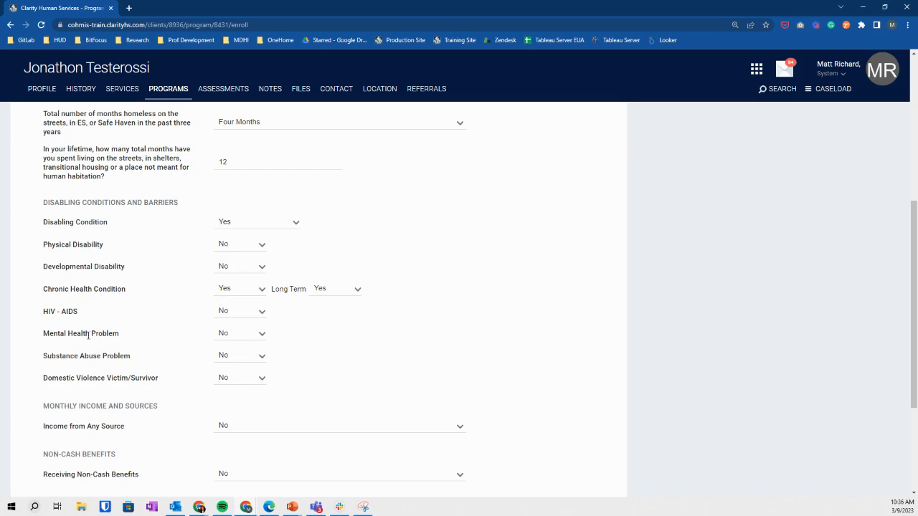
triple_click(91, 222)
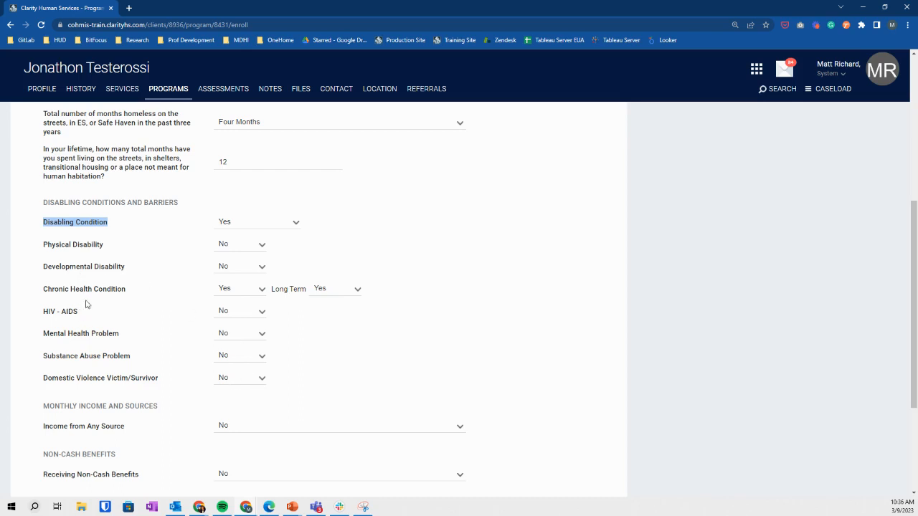
left_click(91, 248)
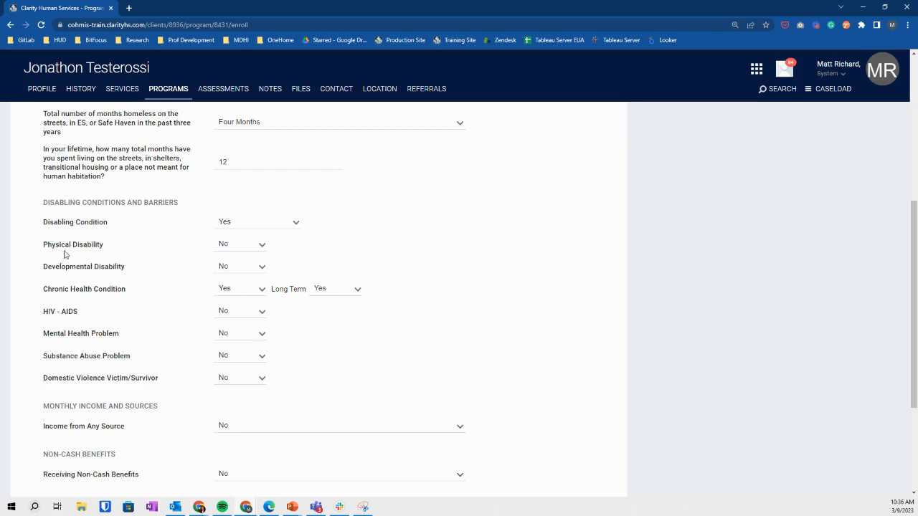
triple_click(80, 245)
double_click(61, 265)
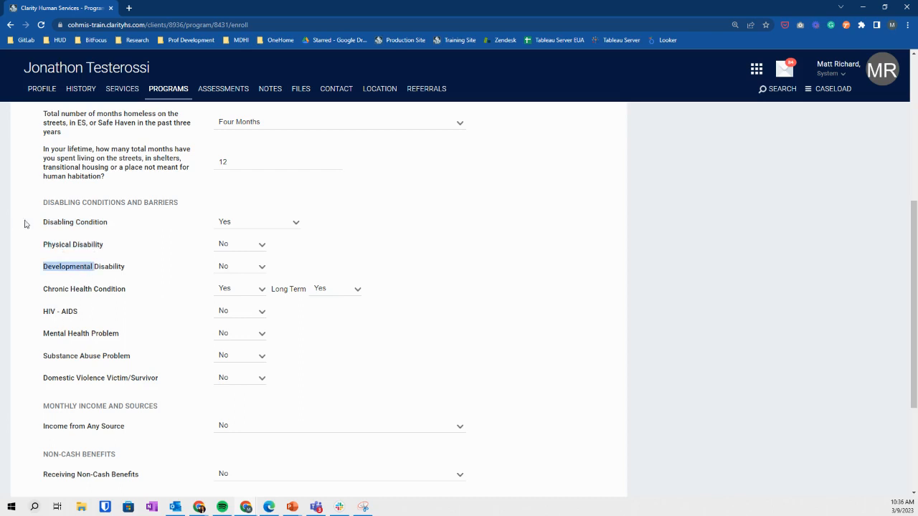
triple_click(76, 222)
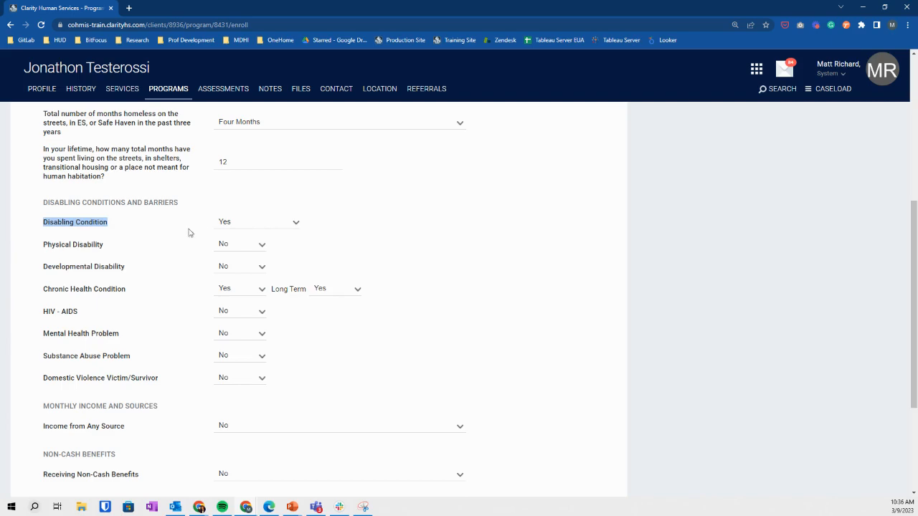
left_click(117, 278)
Open the assessments of the client's OneHome_CES Training Program enrollment.
scroll(118, 278, "up", 2)
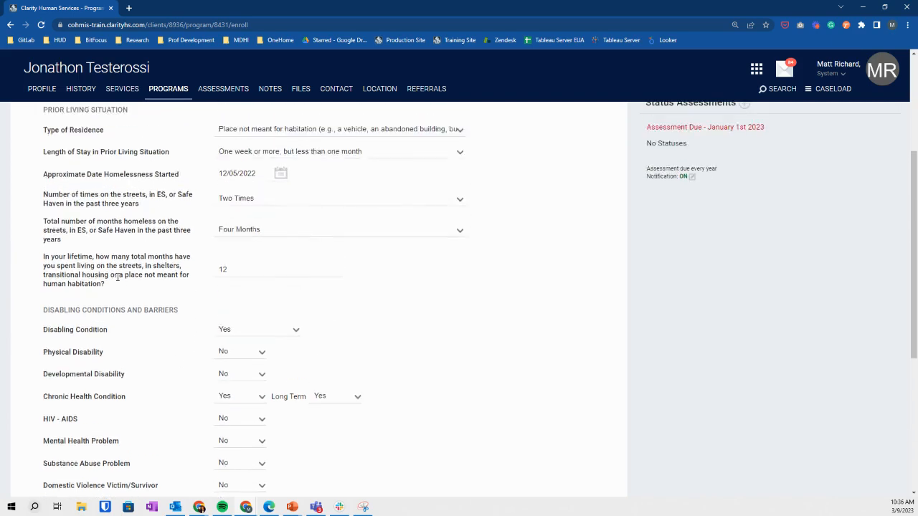
scroll(118, 277, "up", 3)
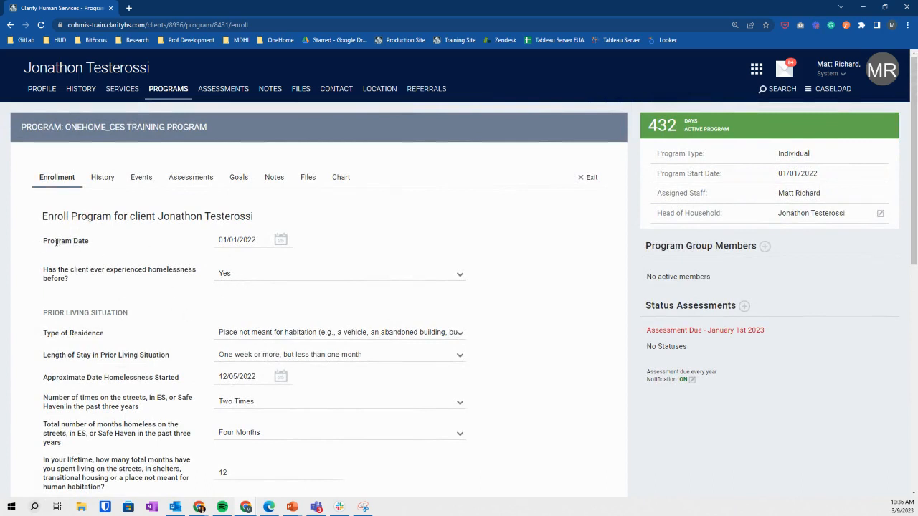
left_click(180, 182)
left_click(188, 181)
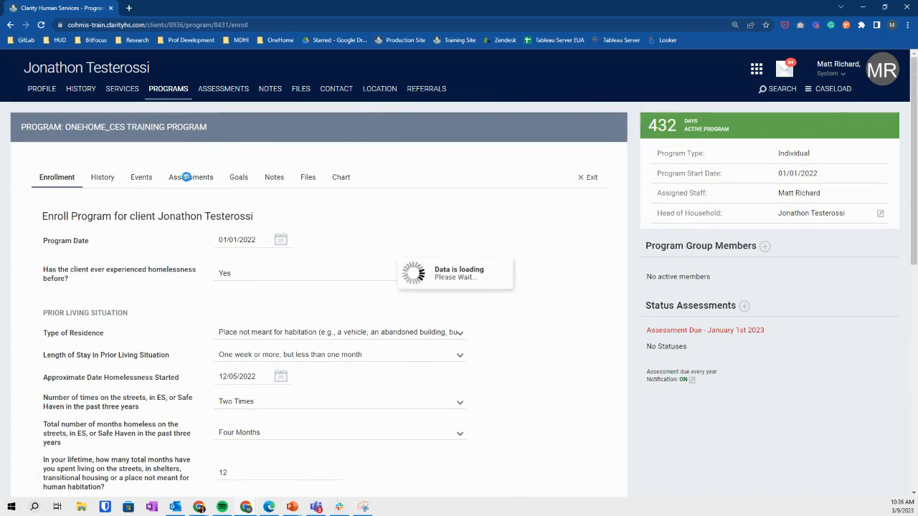
left_click(187, 180)
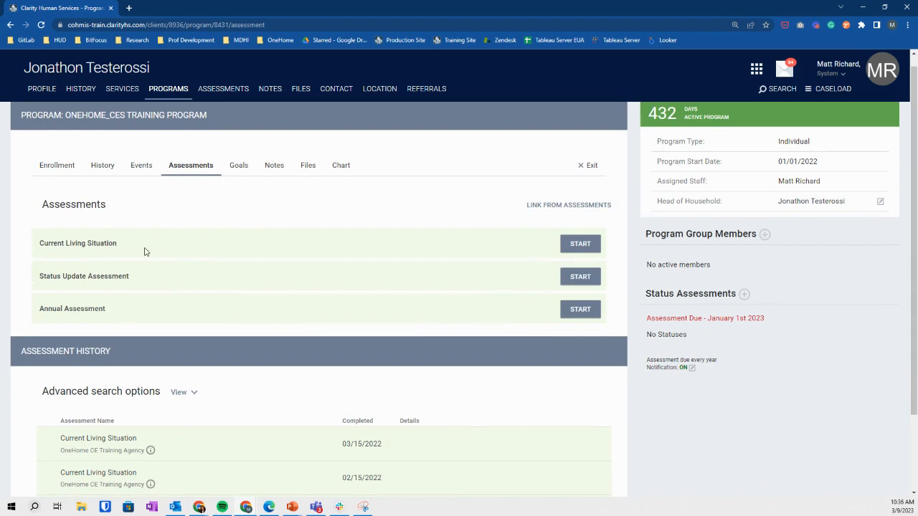
Check the completion dates of the Current Living Situation assessments in the assessment history against the program start date.
scroll(144, 251, "down", 2)
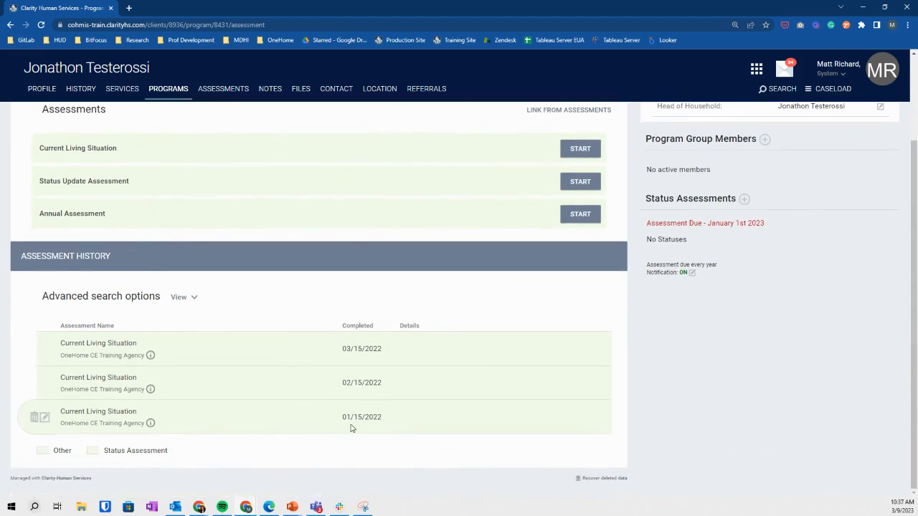
scroll(359, 347, "up", 2)
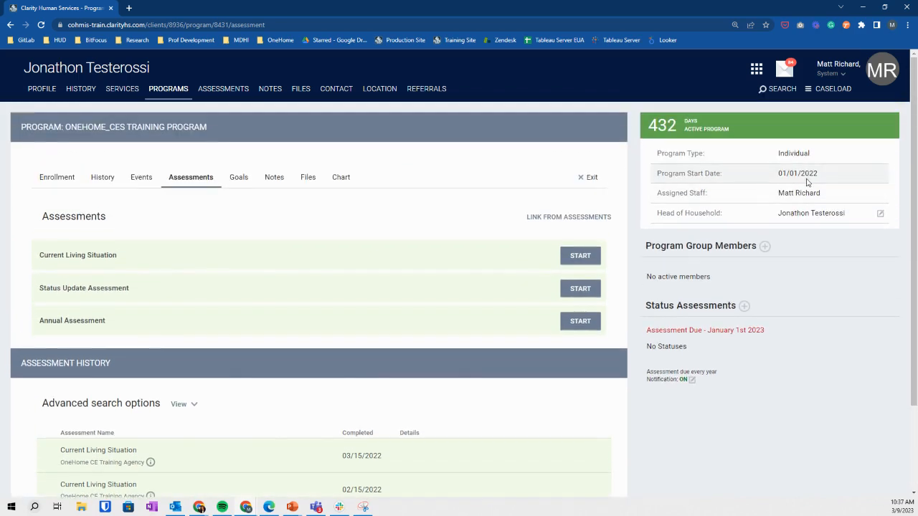
scroll(383, 373, "down", 1)
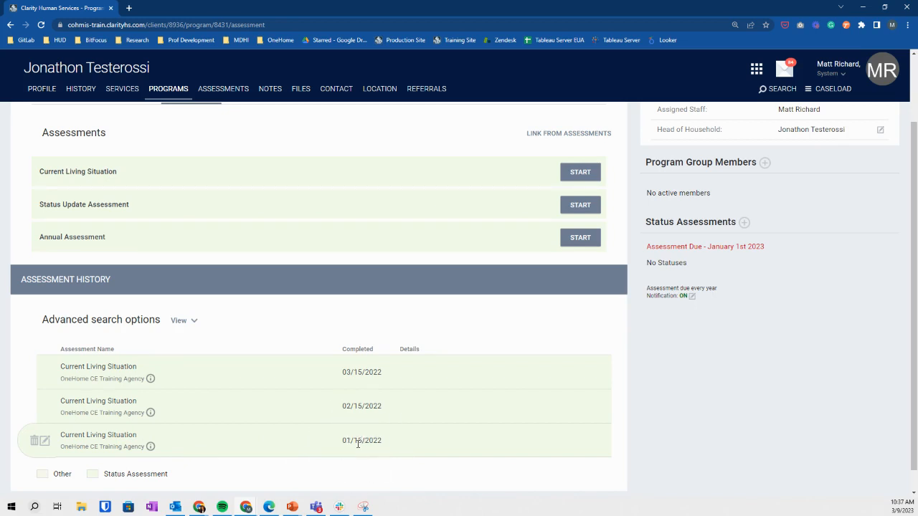
left_click(356, 406)
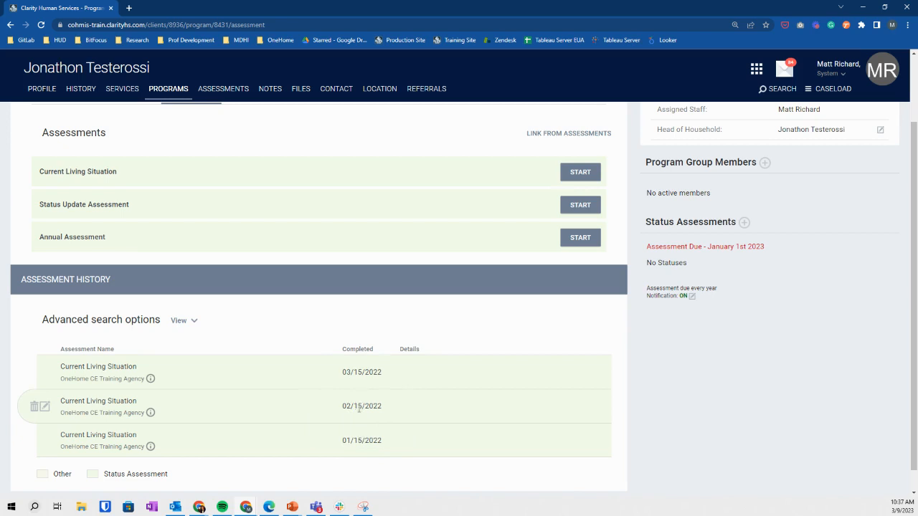
left_click(361, 372)
scroll(363, 393, "up", 1)
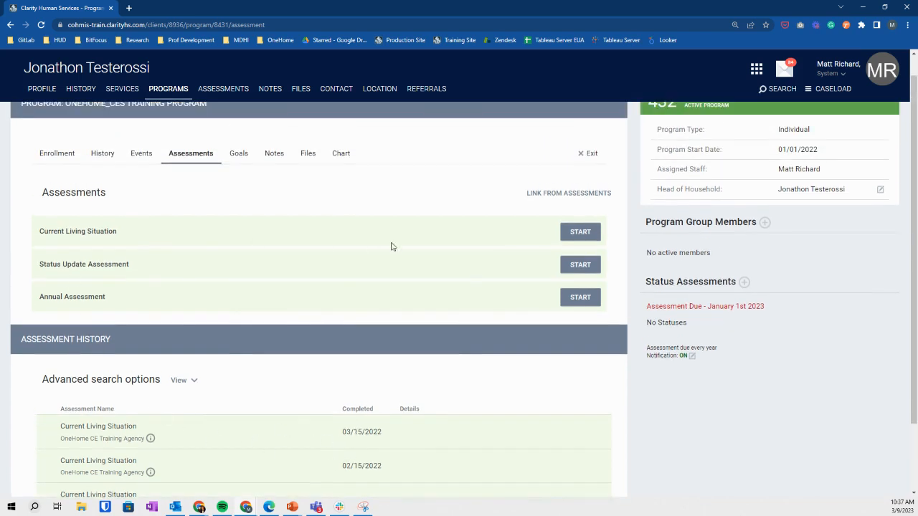
Start a new Current Living Situation assessment for the client within the program enrollment.
left_click(570, 234)
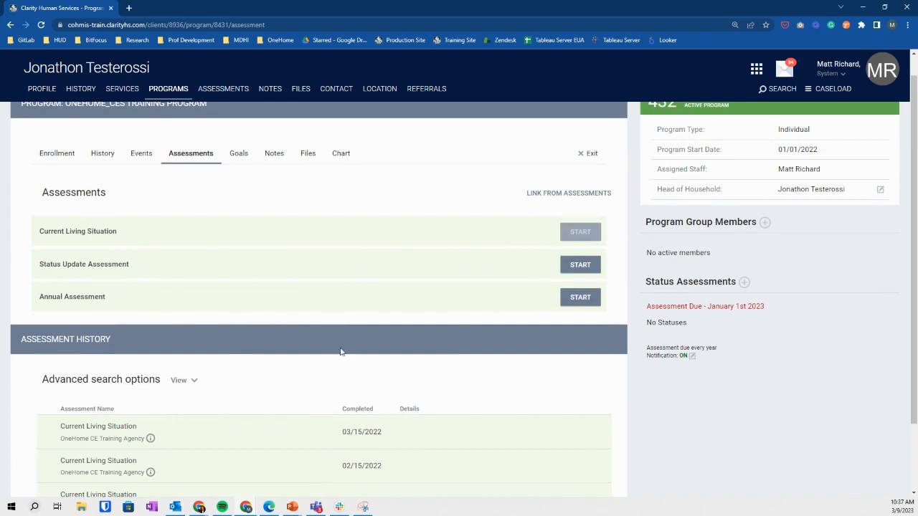
scroll(338, 377, "up", 1)
scroll(338, 378, "down", 2)
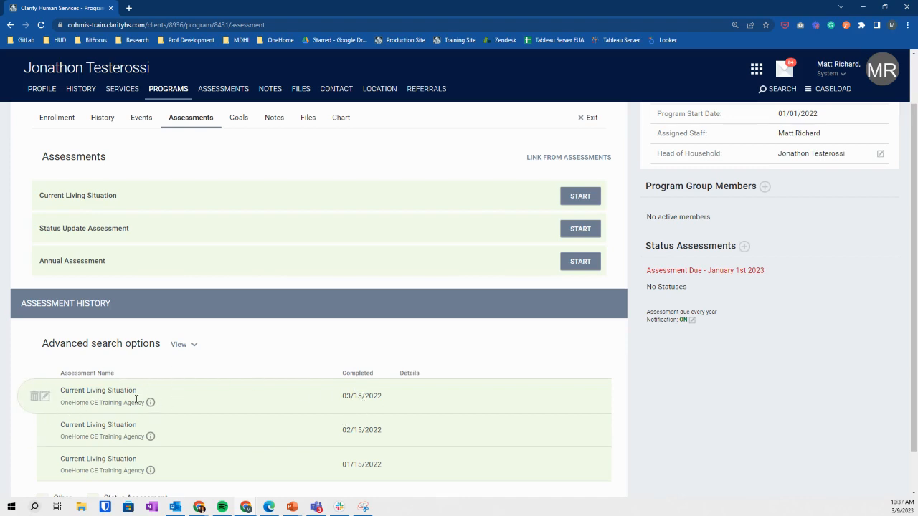
left_click(570, 200)
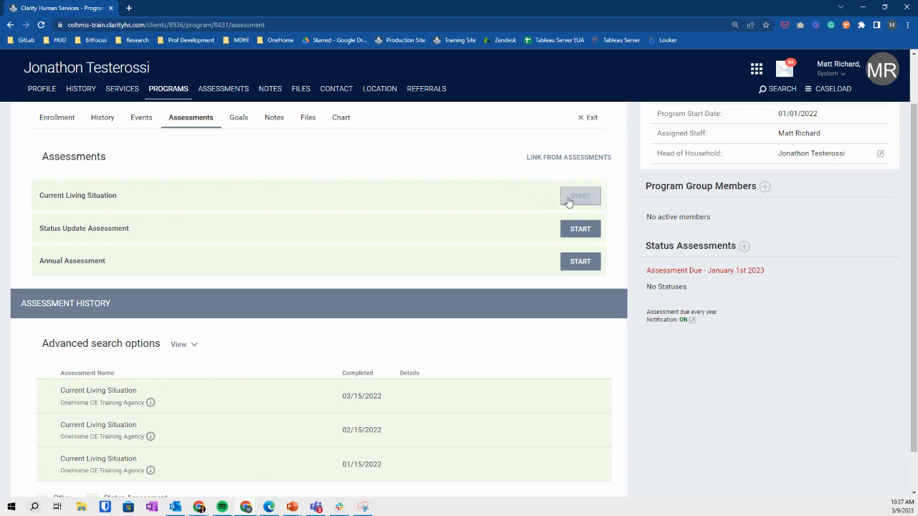
right_click(585, 194)
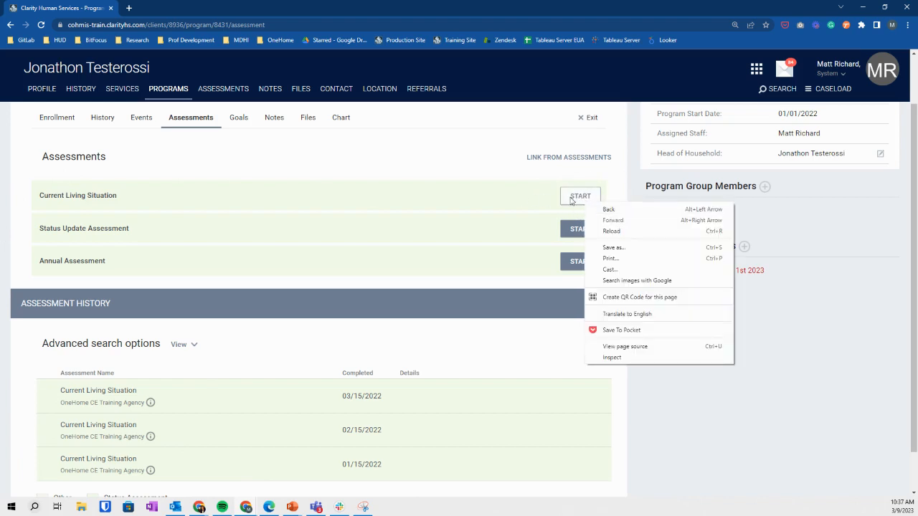
left_click(573, 195)
left_click(467, 246)
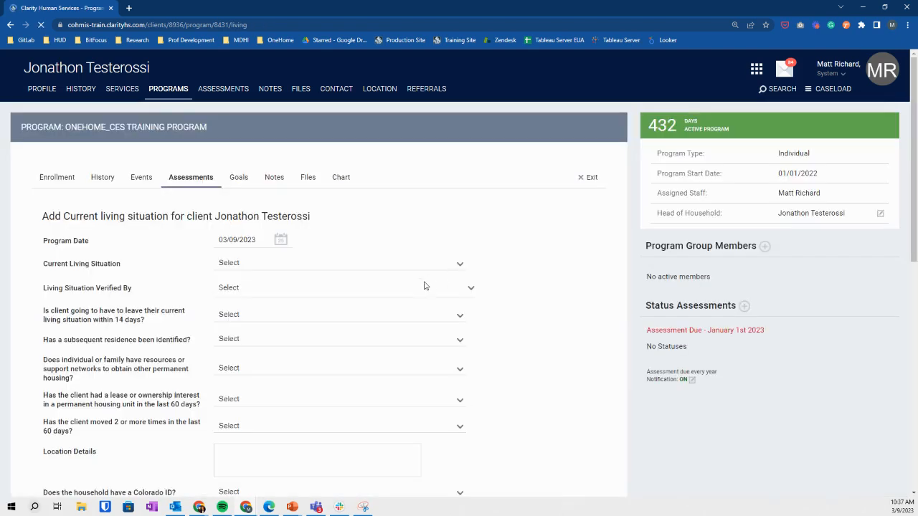
Set the program date of the new Current Living Situation assessment to 04/15/2022.
left_click(244, 240)
key("ctrl+a")
type("0")
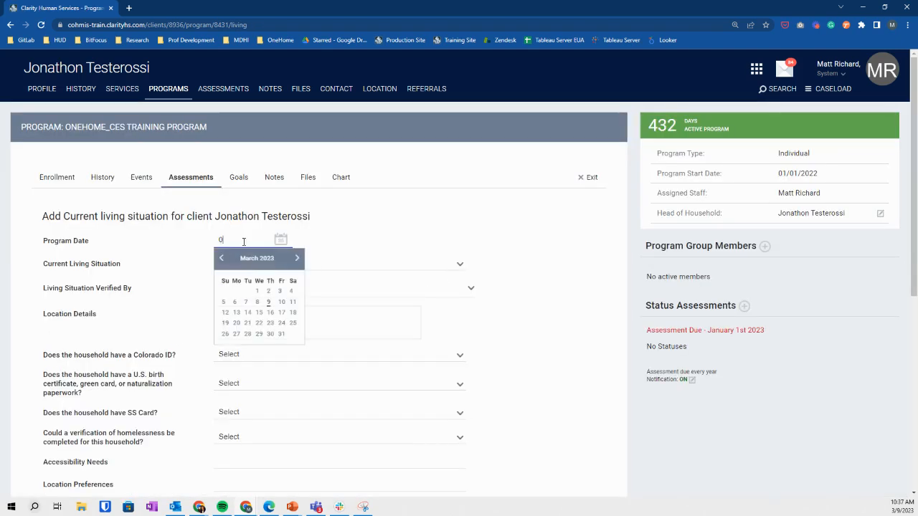
type("4/15/2022")
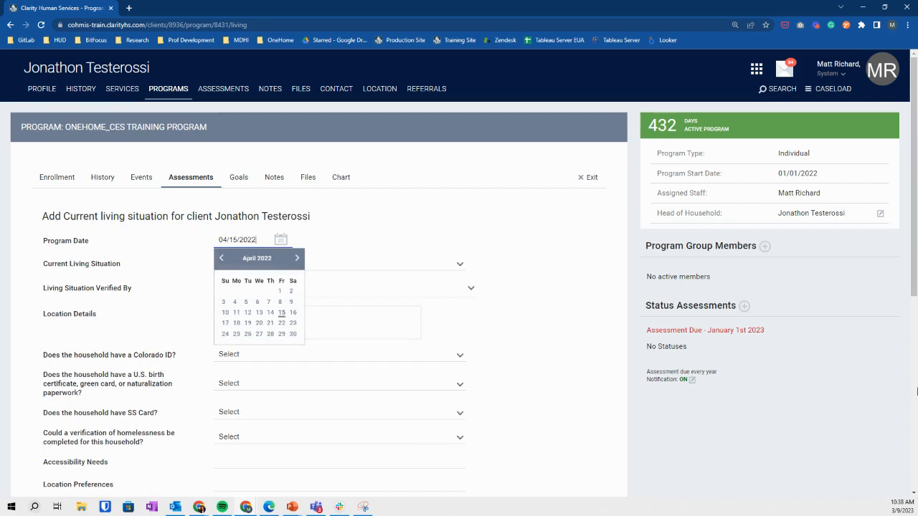
left_click(505, 247)
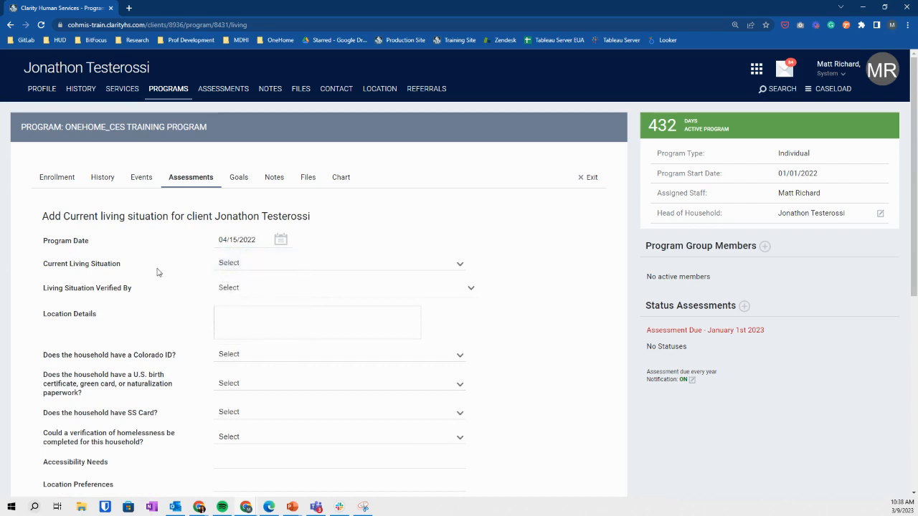
Record the current living situation as "Place not meant for habitation" and save the assessment.
left_click(260, 264)
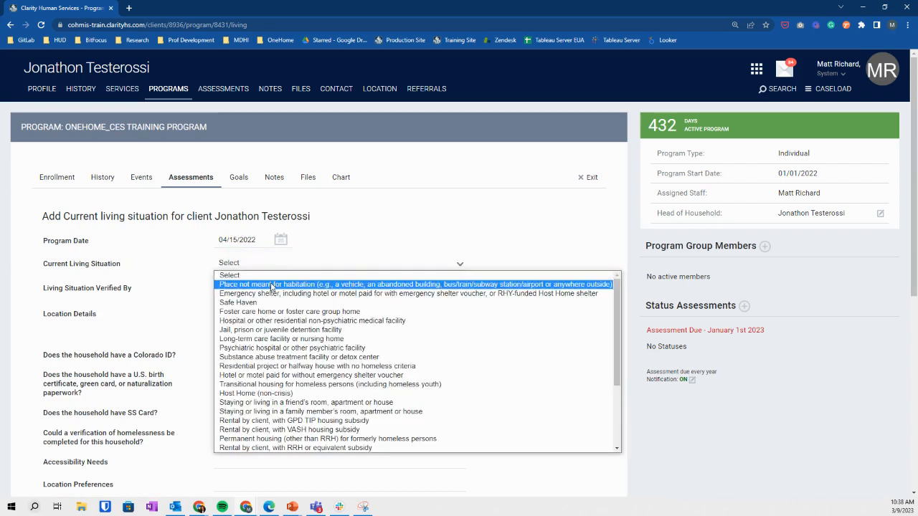
left_click(271, 284)
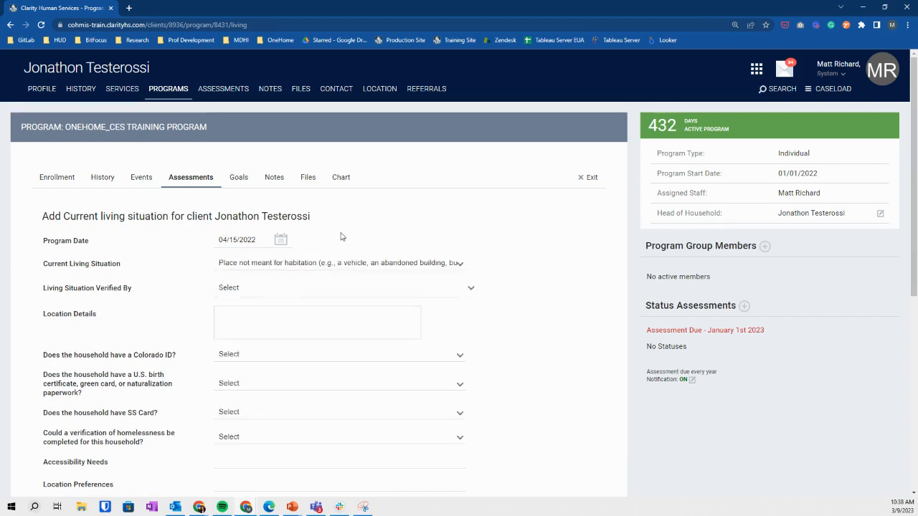
scroll(314, 245, "down", 3)
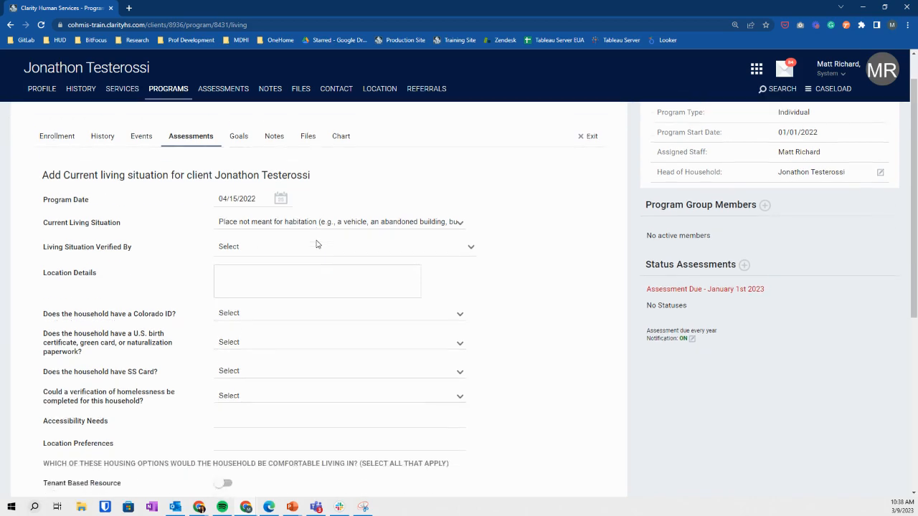
scroll(304, 212, "down", 2)
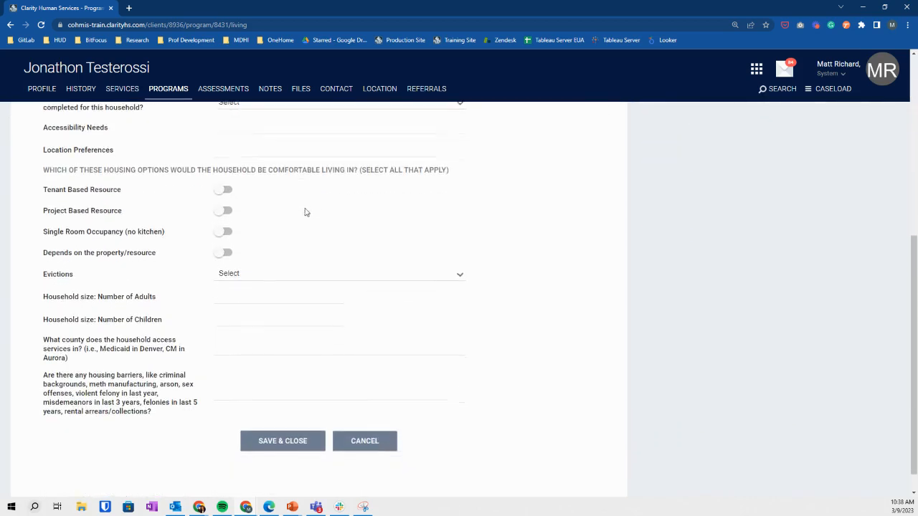
scroll(323, 286, "down", 1)
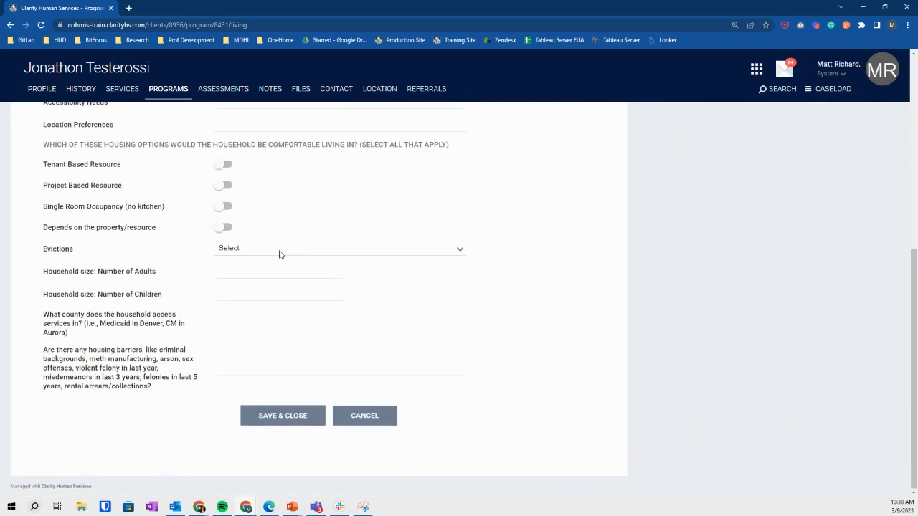
left_click(287, 421)
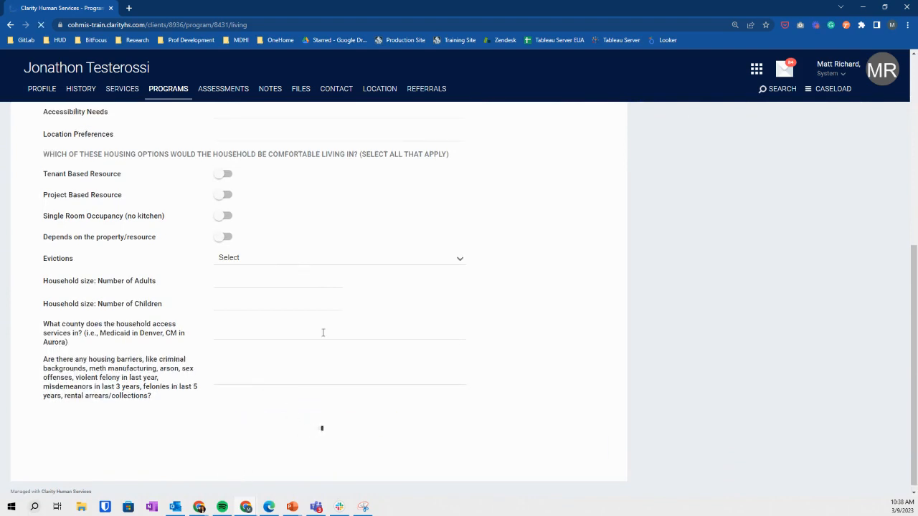
Check the completion date of the newest Current Living Situation entry in the assessment history and locate the Status Update Assessment.
scroll(287, 405, "down", 1)
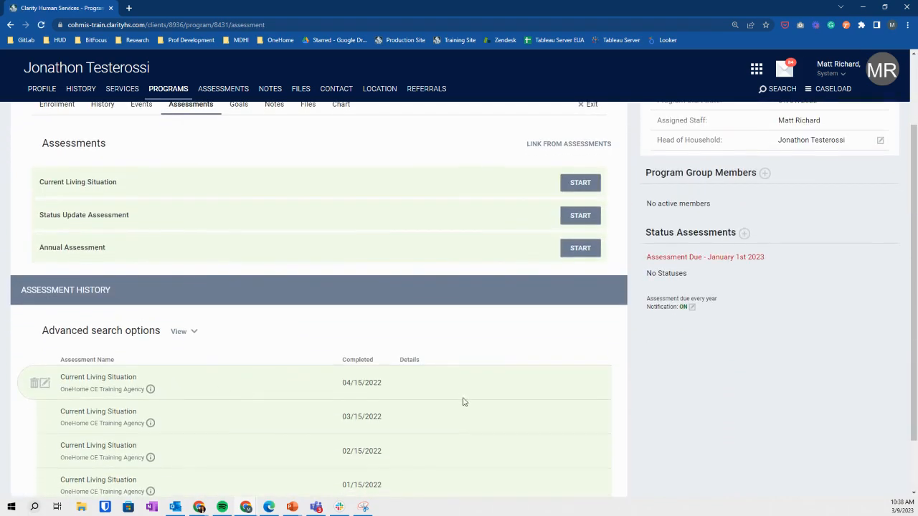
triple_click(363, 386)
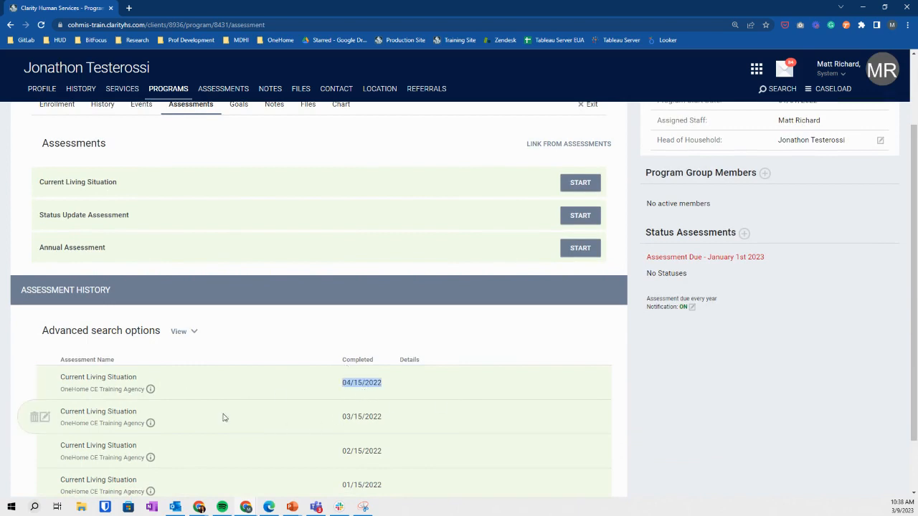
double_click(367, 382)
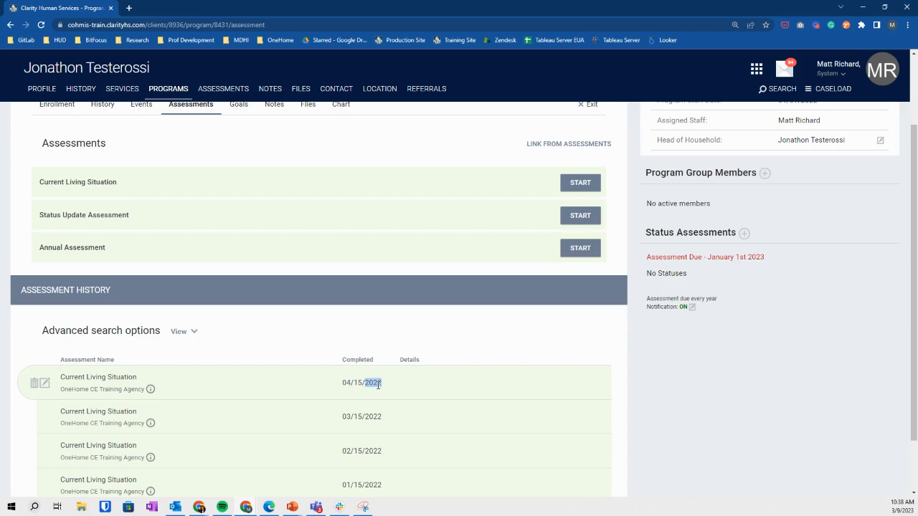
scroll(378, 385, "up", 1)
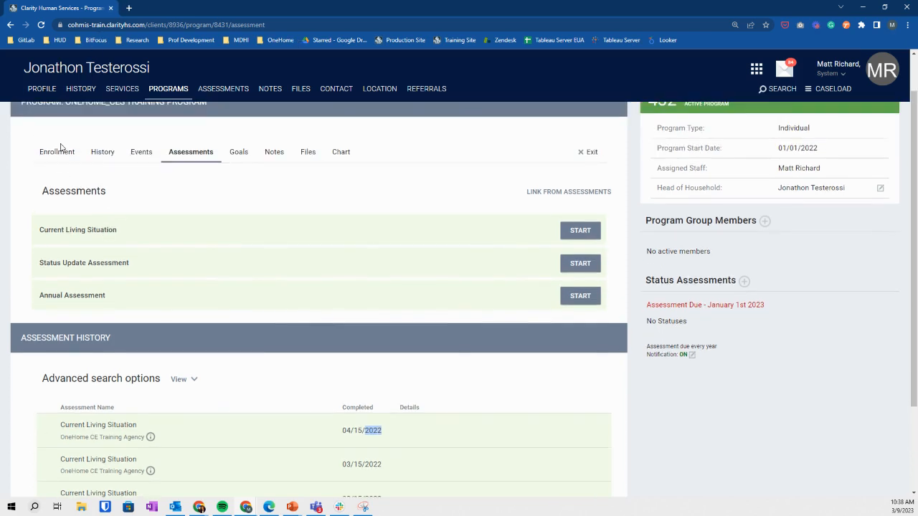
left_click(353, 273)
triple_click(105, 261)
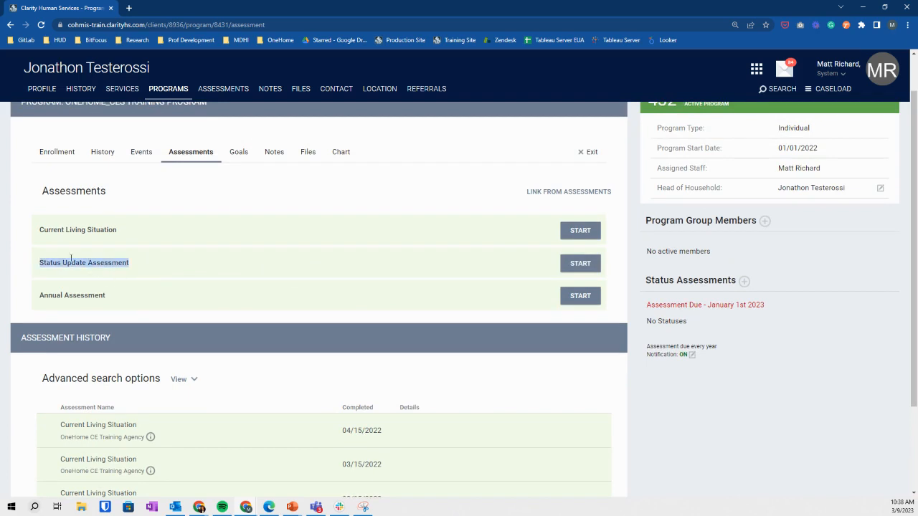
left_click(166, 266)
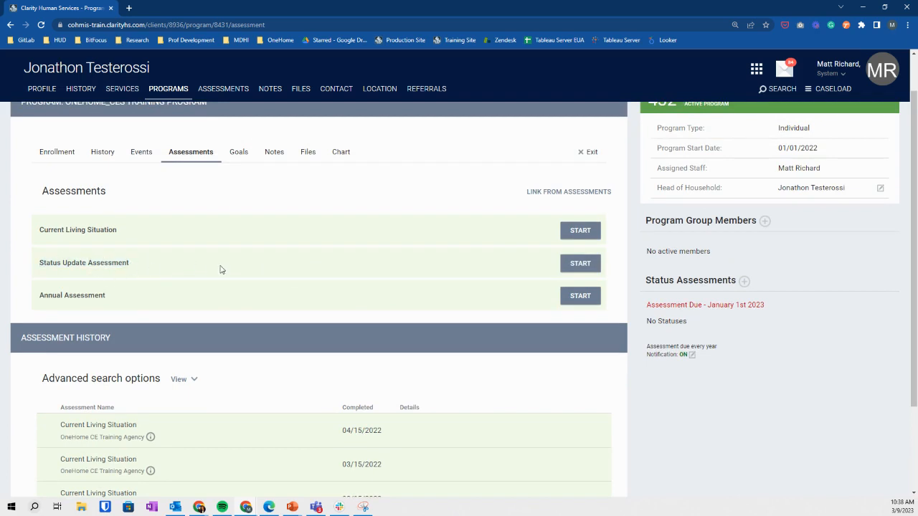
Start a new Status Update Assessment for the client within the program enrollment.
scroll(221, 269, "up", 1)
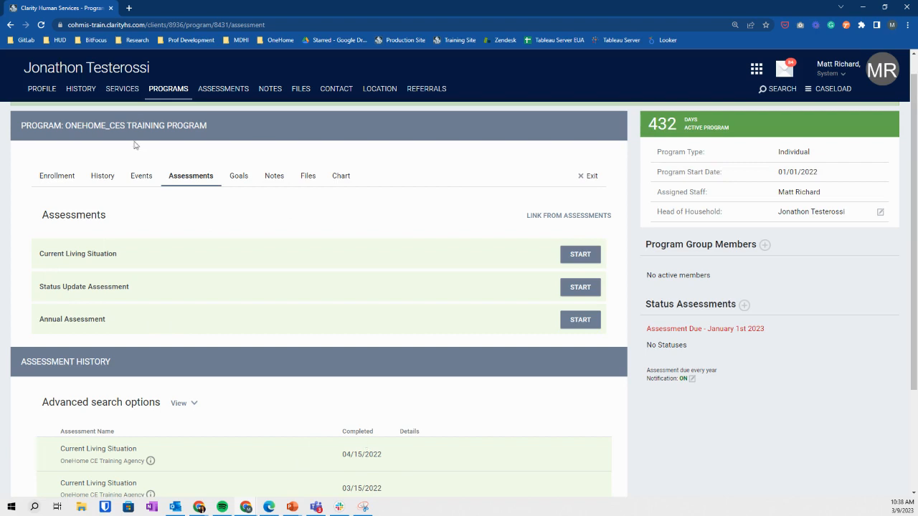
left_click(71, 185)
left_click(71, 185)
left_click(580, 294)
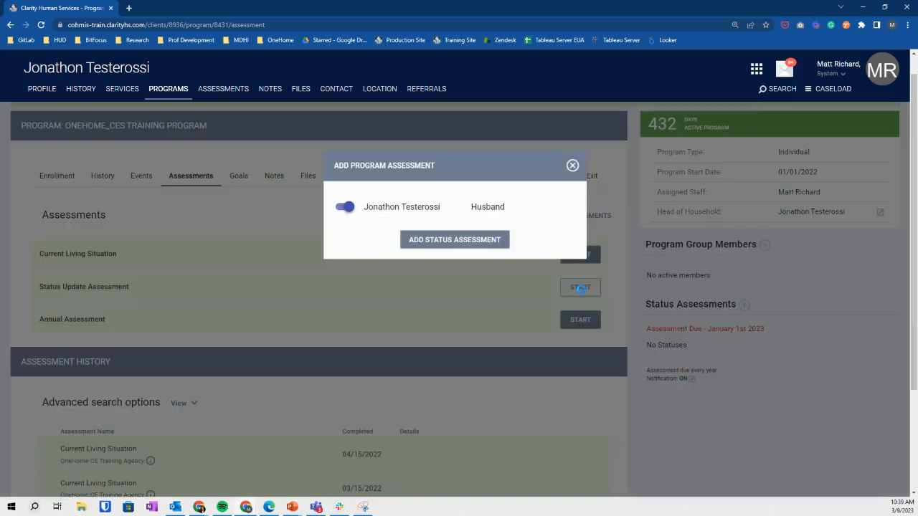
left_click(452, 244)
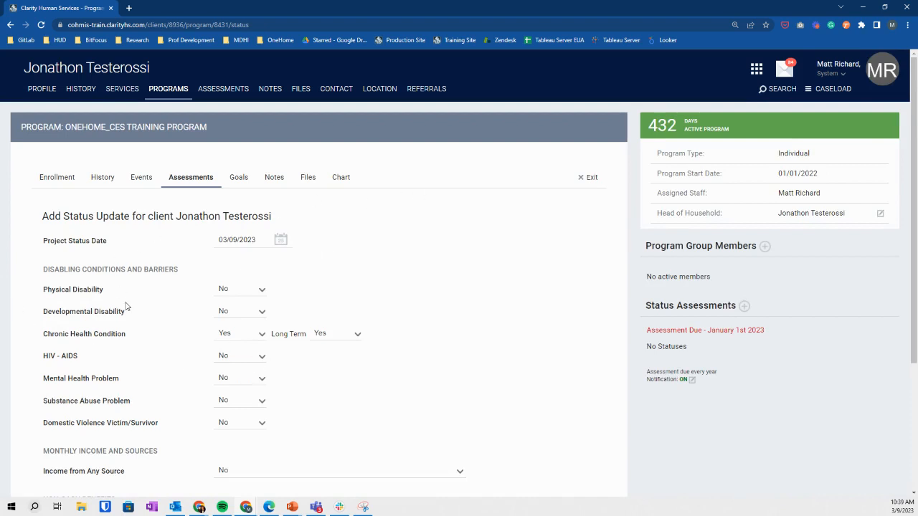
Set the project status date of the status update to 04/15/2022.
left_click(244, 239)
type("0")
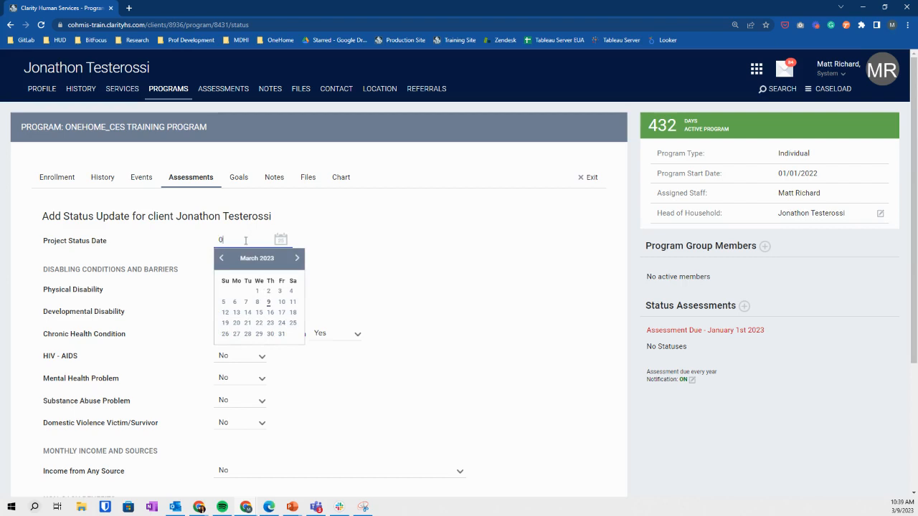
type("4/15/2022")
left_click(402, 243)
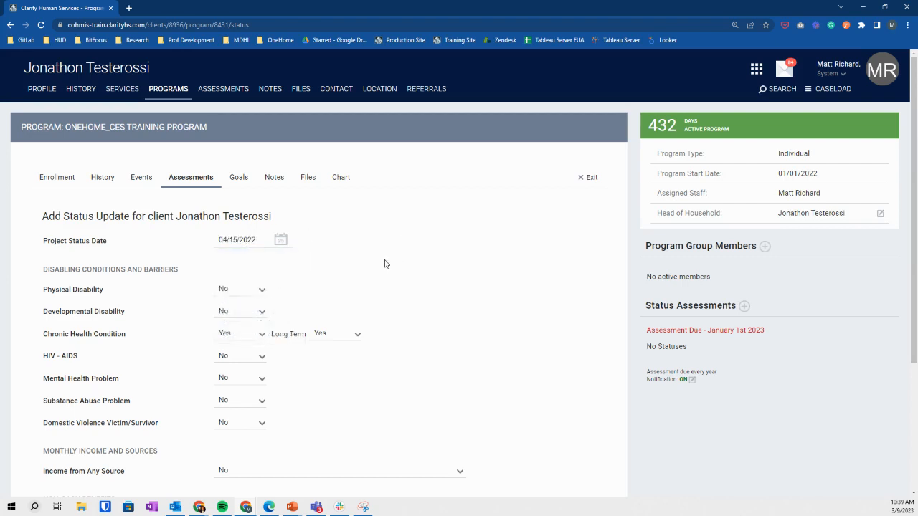
Set Income from Any Source to Yes and add Earned Income with an amount of 750.
scroll(384, 264, "down", 1)
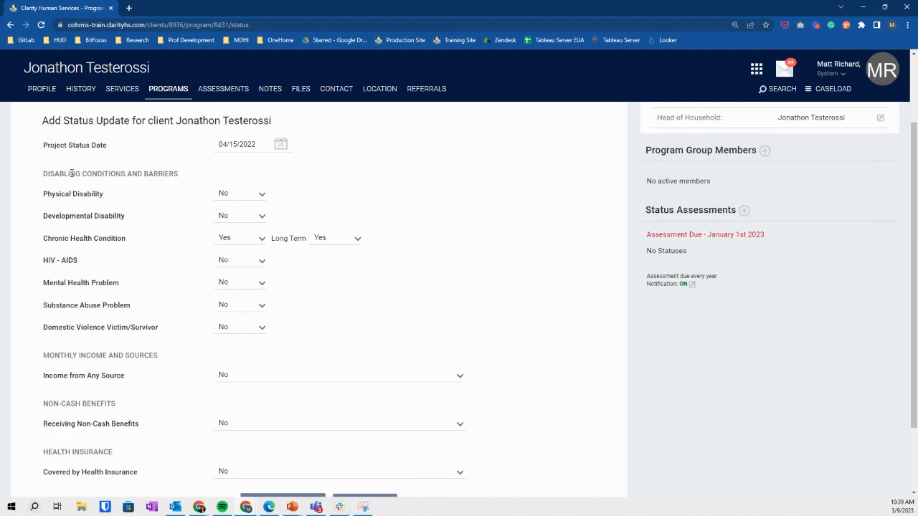
scroll(183, 213, "down", 1)
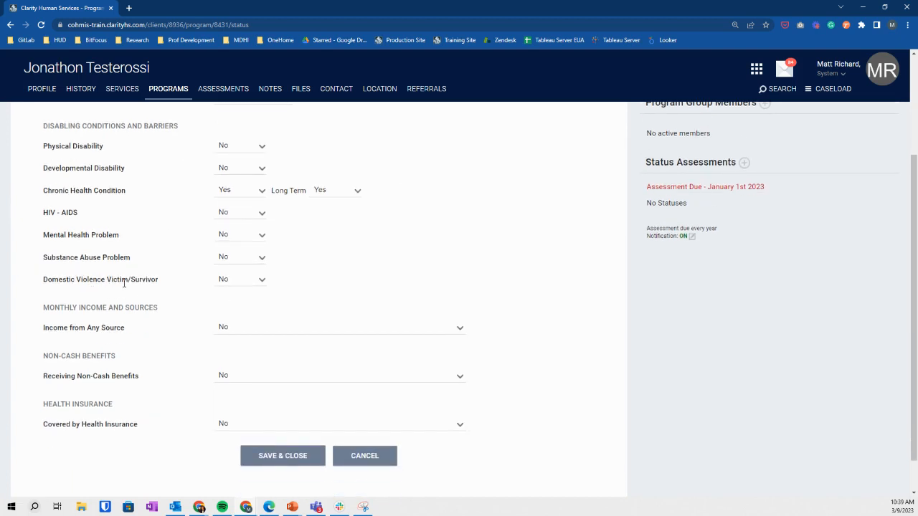
scroll(119, 284, "down", 1)
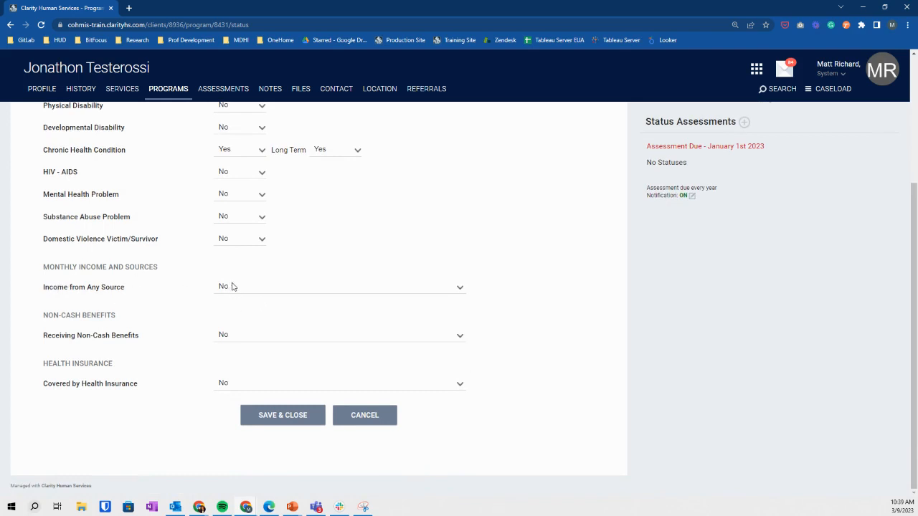
left_click(232, 286)
left_click(241, 321)
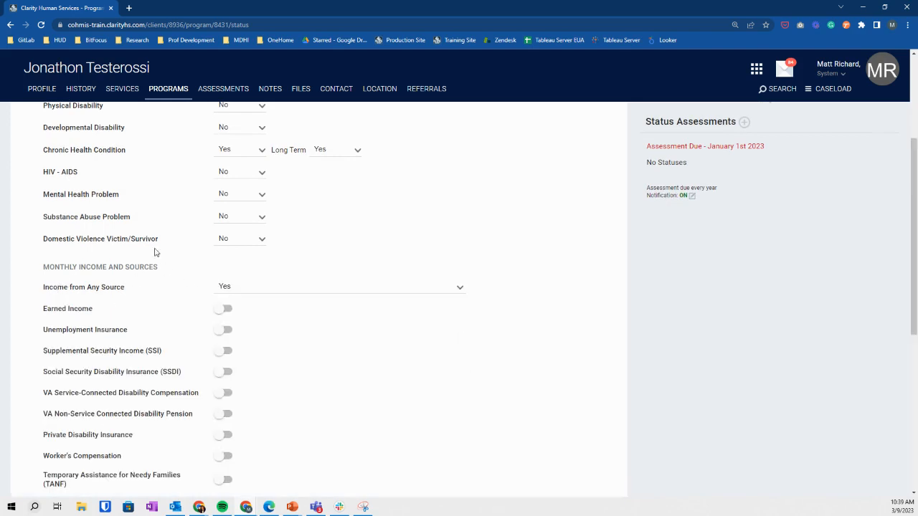
scroll(154, 251, "down", 2)
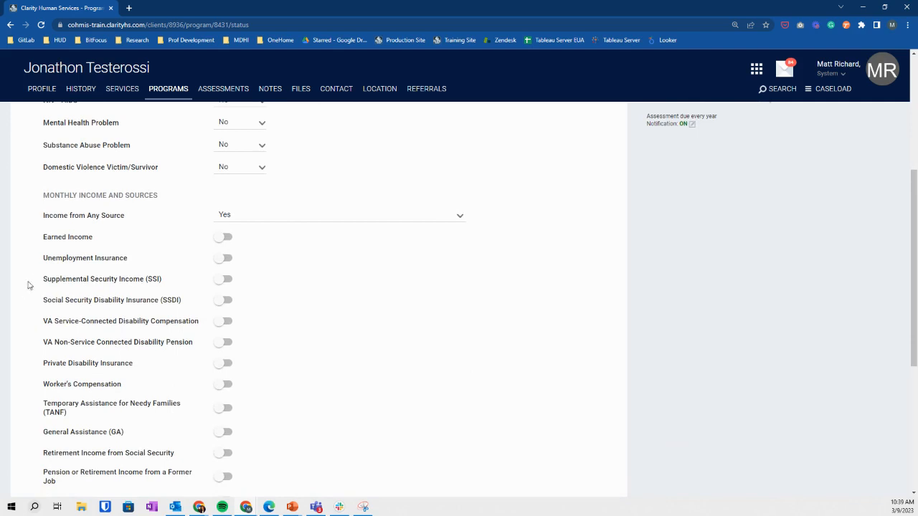
left_click(224, 238)
left_click(291, 239)
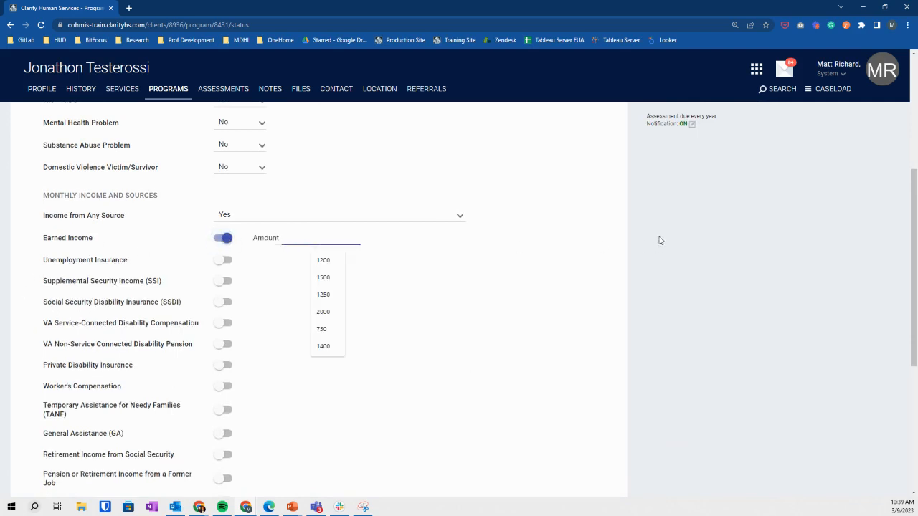
type("750")
left_click(485, 267)
Review the Non-Cash Benefits and Health Insurance sections, keeping their answers at No, and save the status update.
scroll(431, 262, "down", 1)
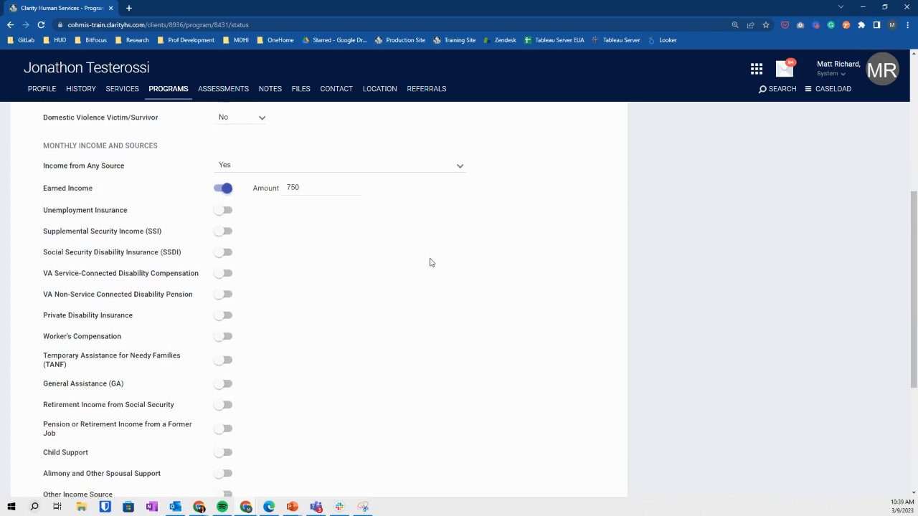
scroll(430, 262, "down", 4)
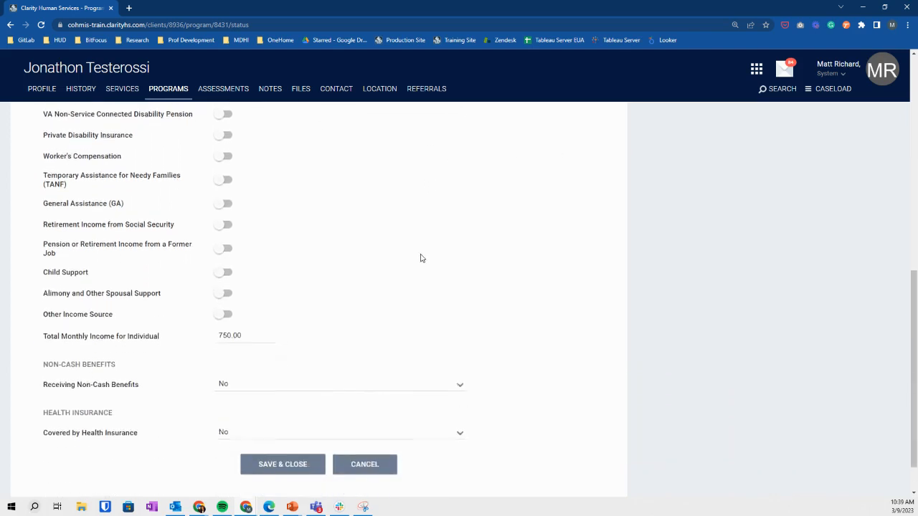
scroll(421, 258, "down", 1)
left_click_drag(42, 315, 118, 322)
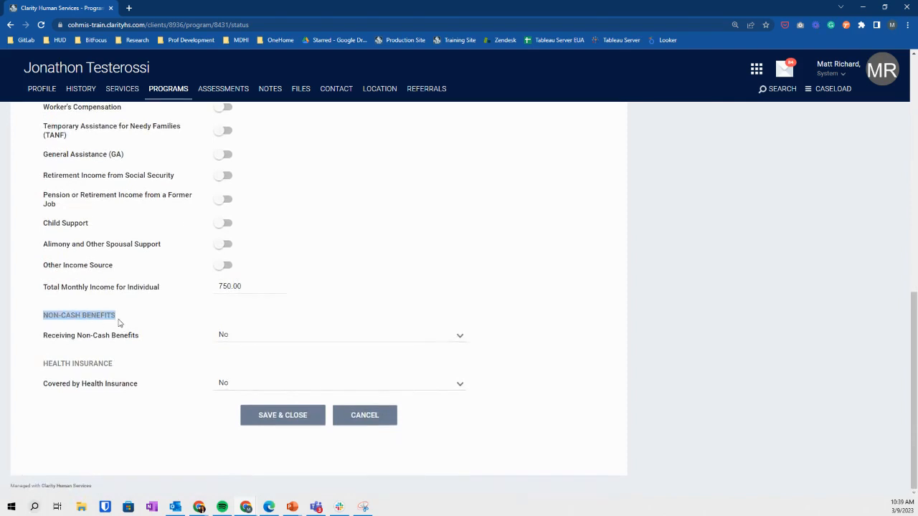
left_click_drag(41, 367, 123, 380)
left_click(202, 398)
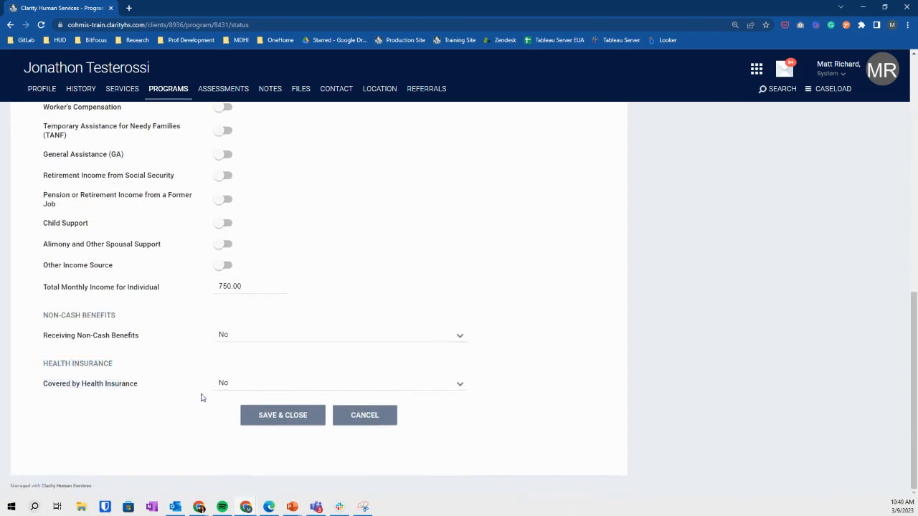
left_click(283, 416)
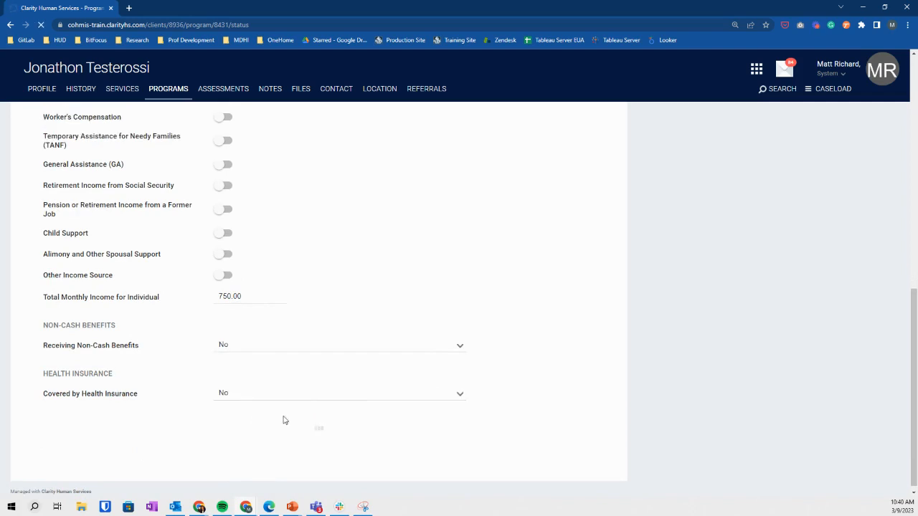
Check the name and completion date of the new Status Update Assessment in the assessment history.
scroll(283, 378, "down", 2)
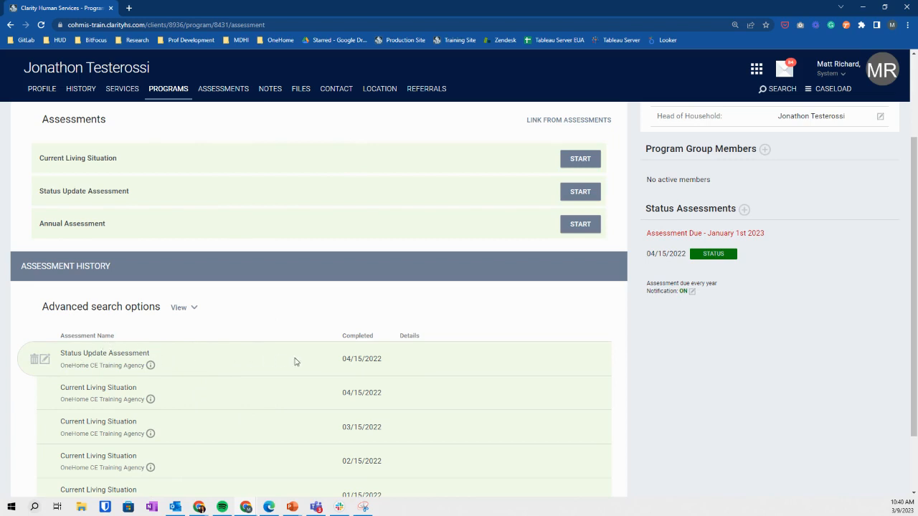
triple_click(350, 359)
triple_click(107, 351)
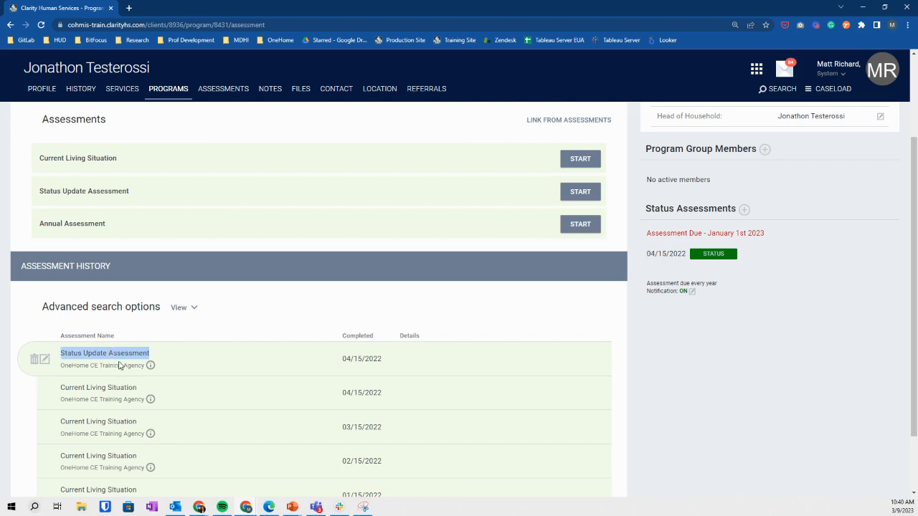
scroll(117, 362, "up", 2)
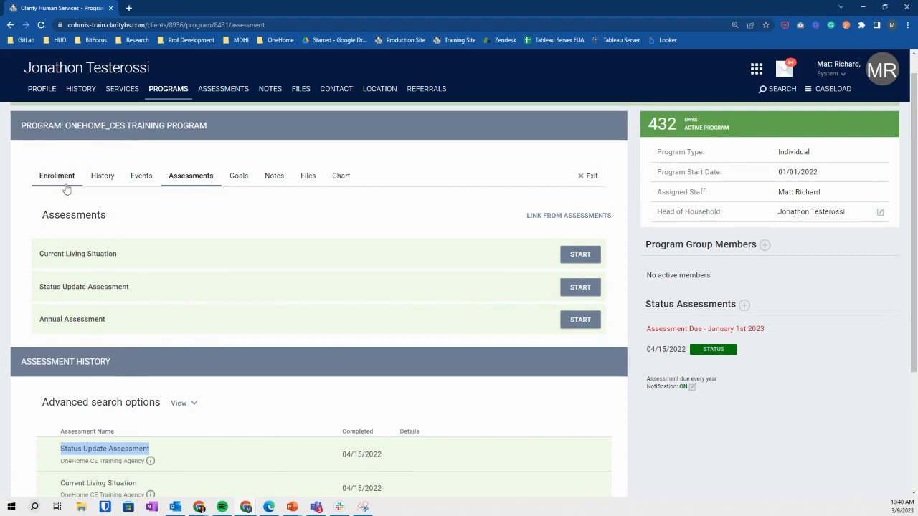
left_click(237, 442)
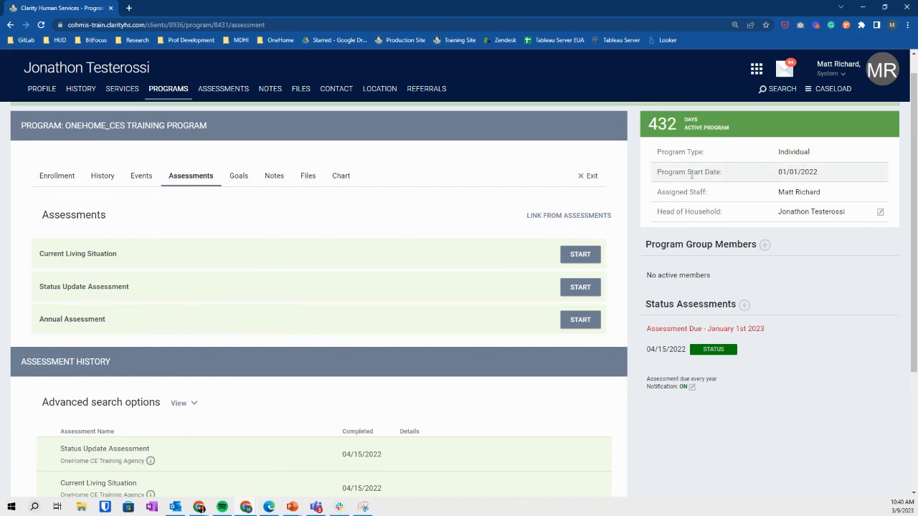
Check the completion dates in the assessment history and start a new Annual Assessment for the client.
scroll(304, 329, "down", 1)
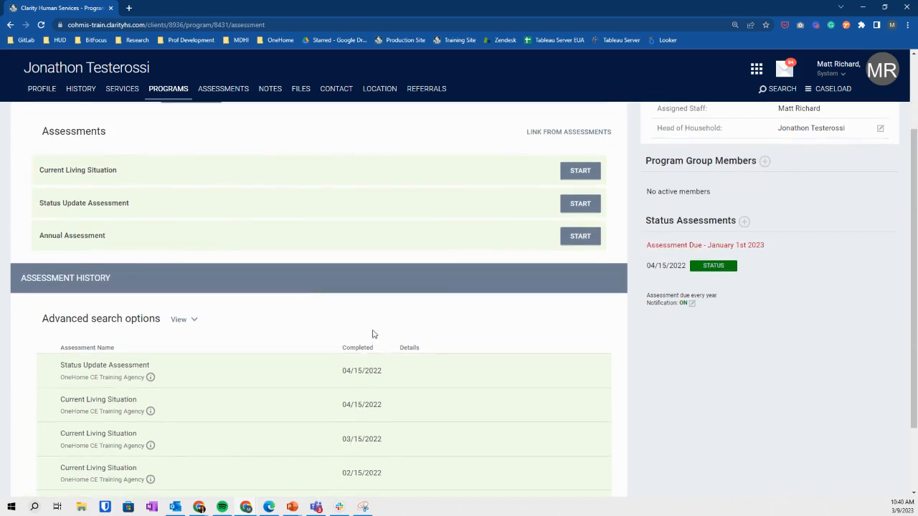
scroll(376, 338, "up", 1)
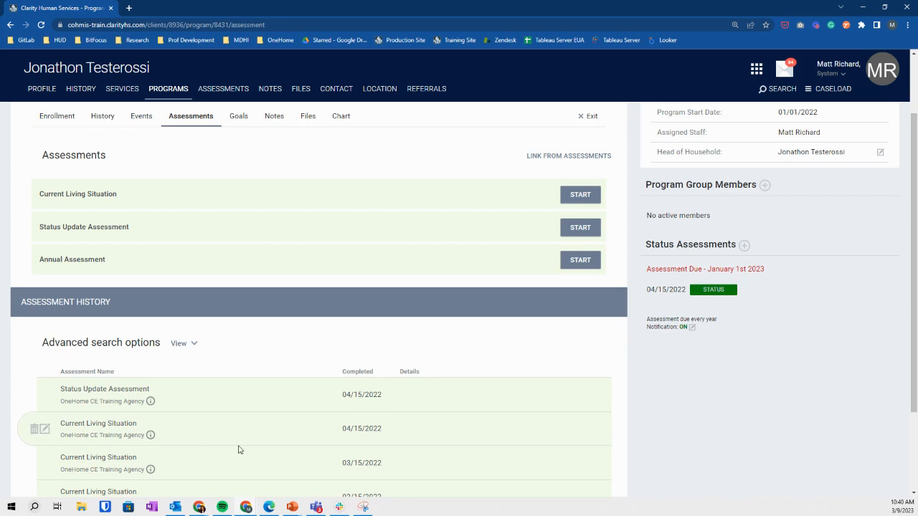
left_click_drag(340, 428, 389, 412)
scroll(323, 435, "up", 1)
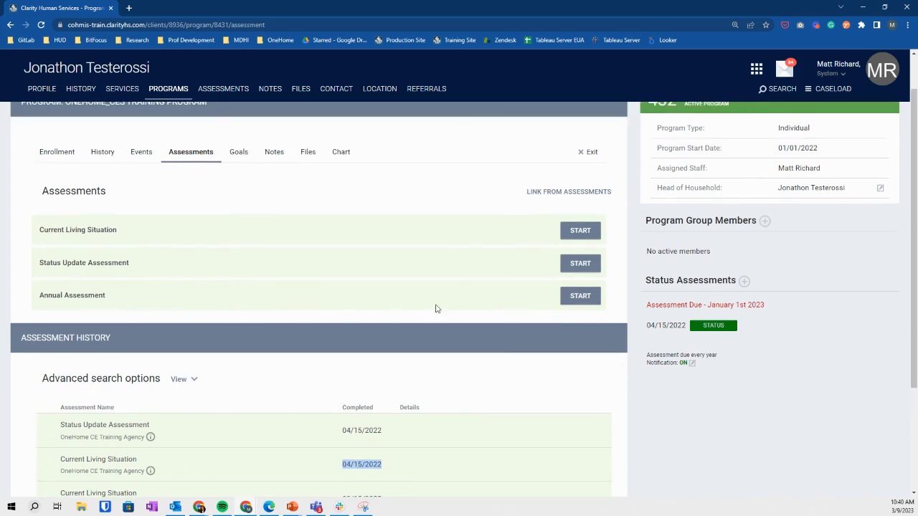
left_click(580, 296)
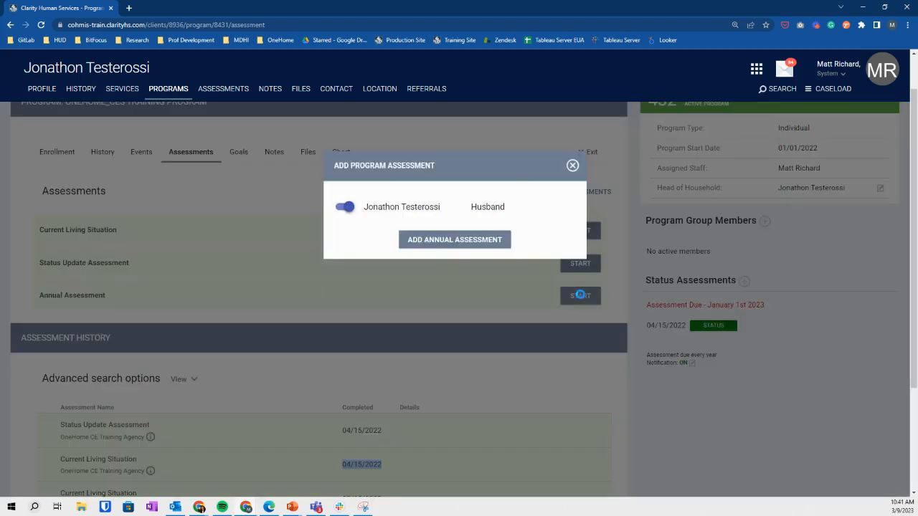
left_click(442, 246)
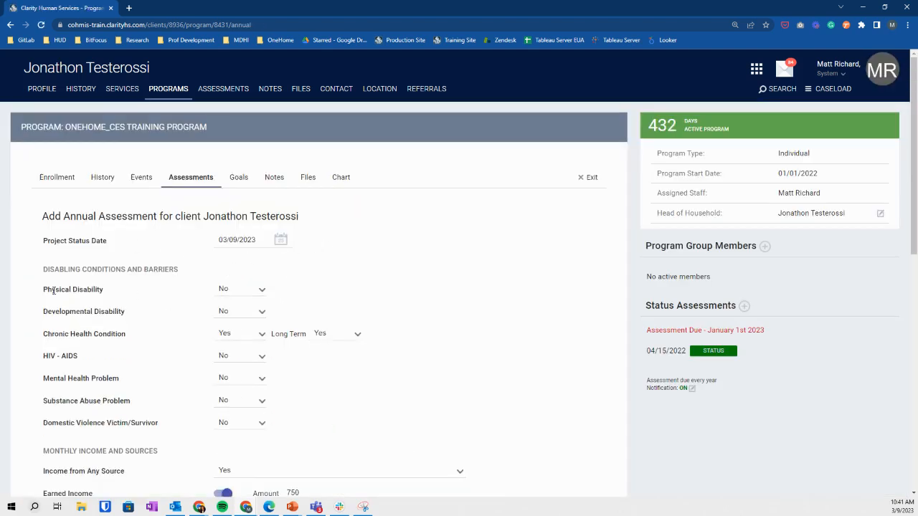
Look through the annual assessment form and set its Project Status Date to 01/01/2023.
scroll(220, 292, "down", 2)
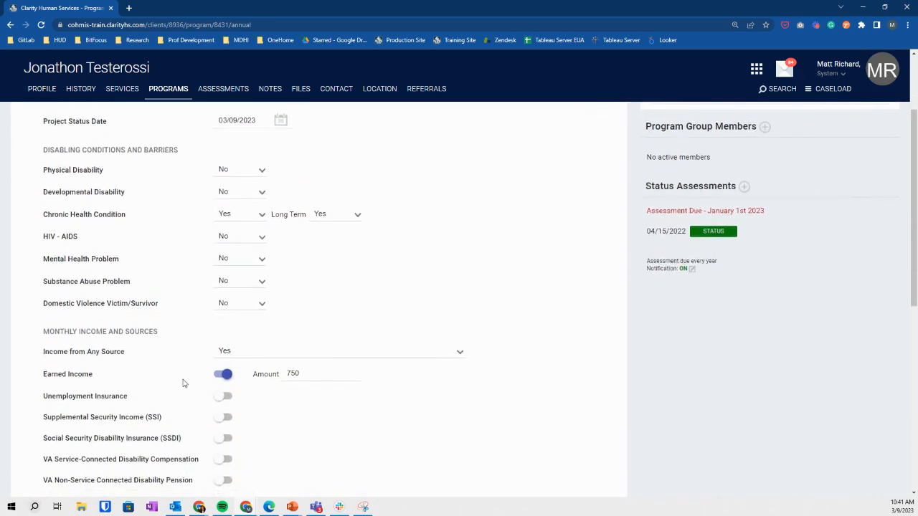
scroll(309, 383, "up", 2)
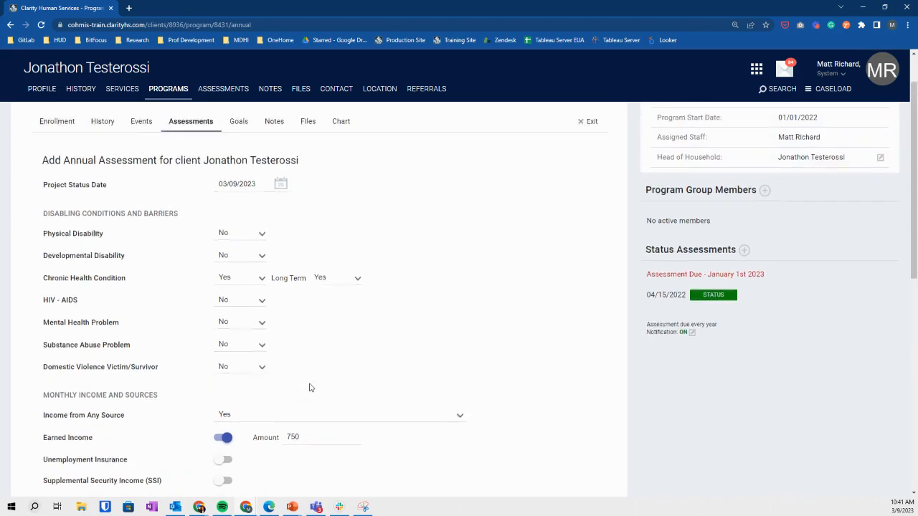
scroll(187, 277, "down", 4)
scroll(189, 276, "down", 4)
scroll(195, 277, "up", 7)
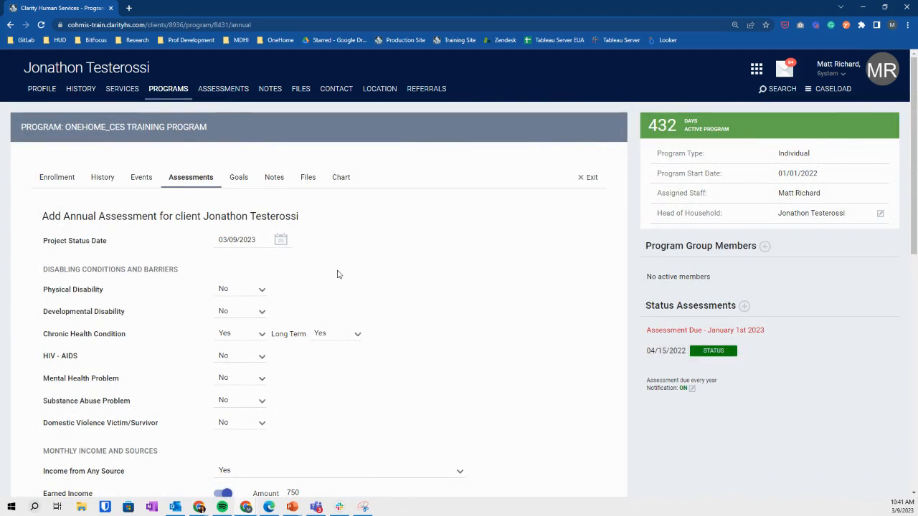
left_click(254, 241)
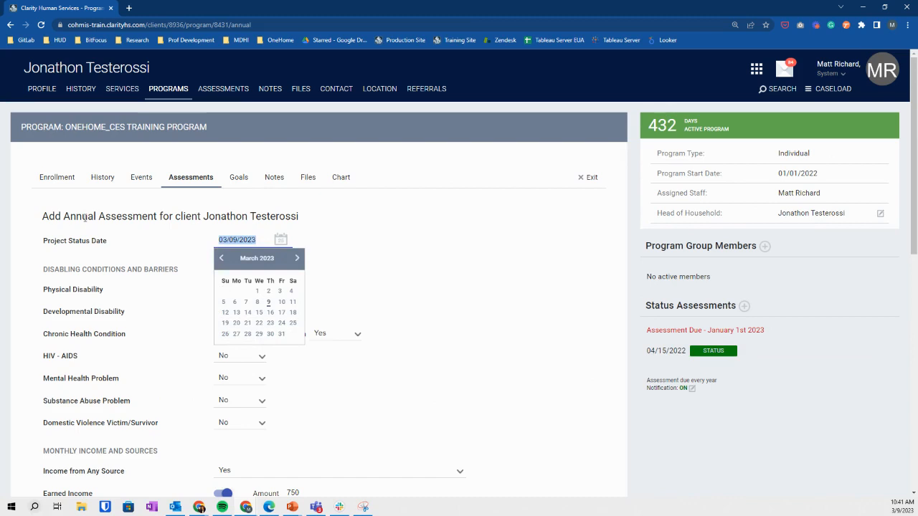
type("04")
type("1")
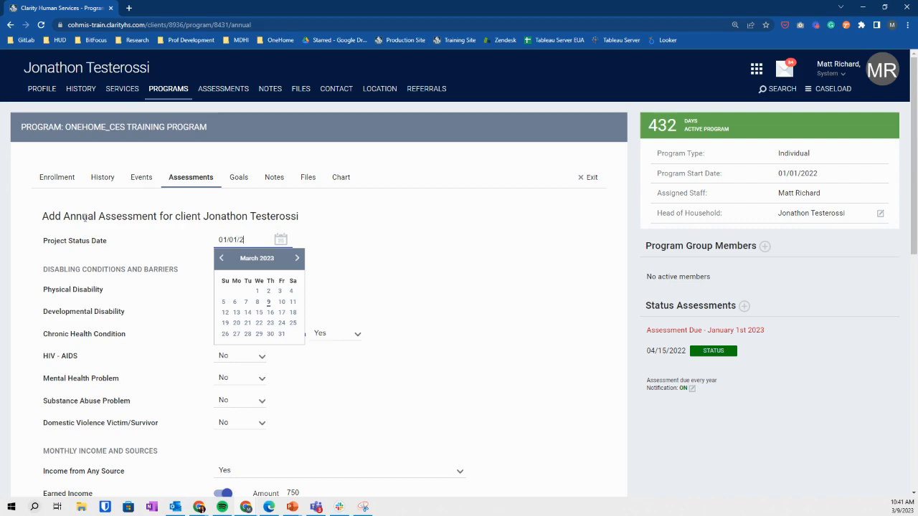
type("/01/2023")
left_click(492, 262)
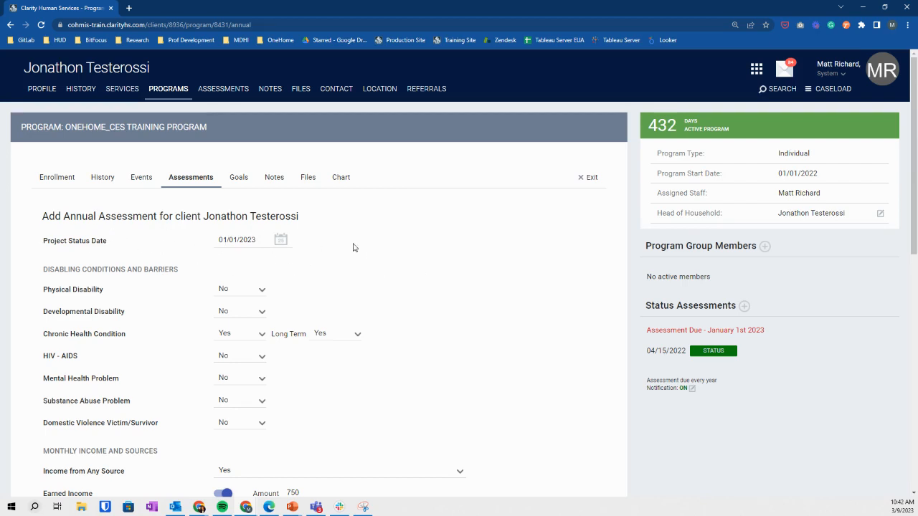
Review the disabling conditions in the annual assessment and set the Earned Income amount to 1250.
scroll(352, 248, "down", 1)
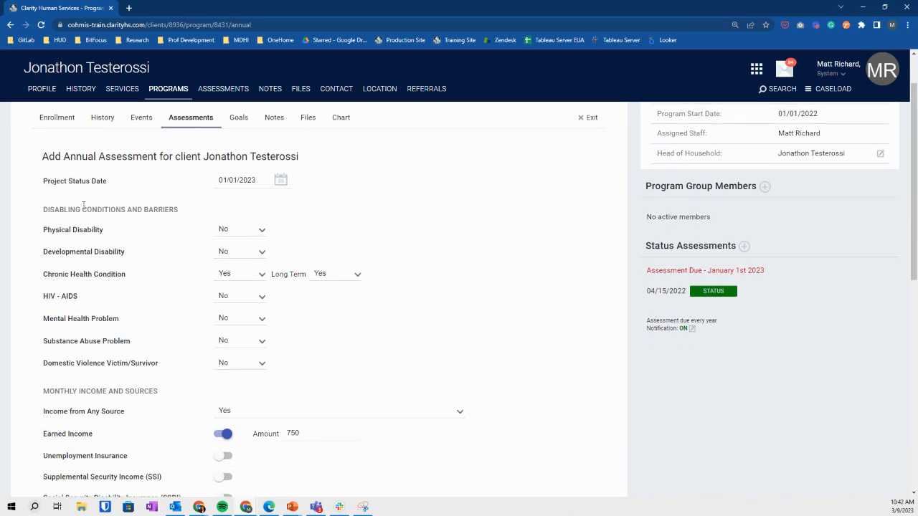
scroll(83, 206, "down", 1)
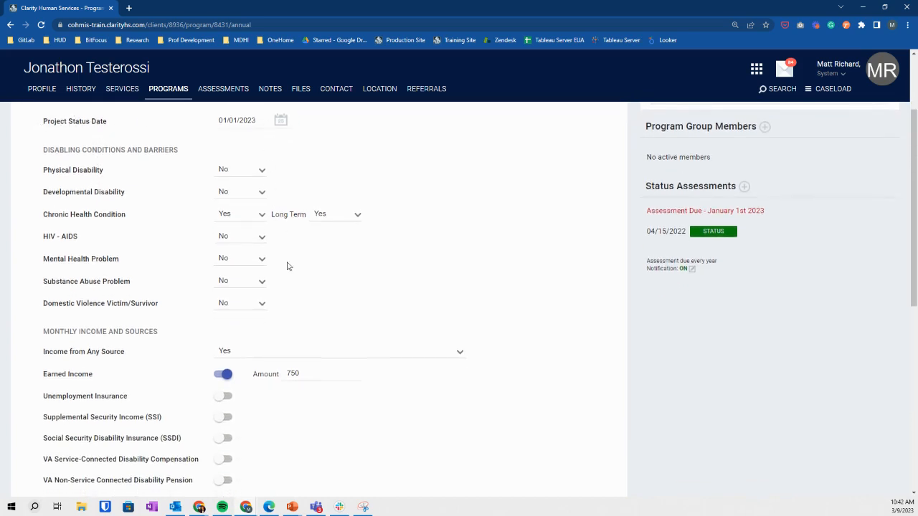
scroll(123, 240, "down", 1)
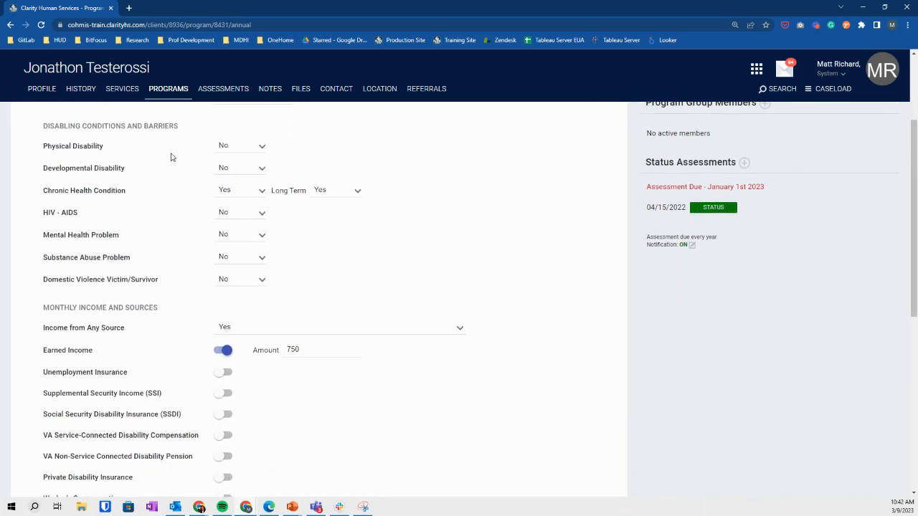
scroll(135, 197, "down", 3)
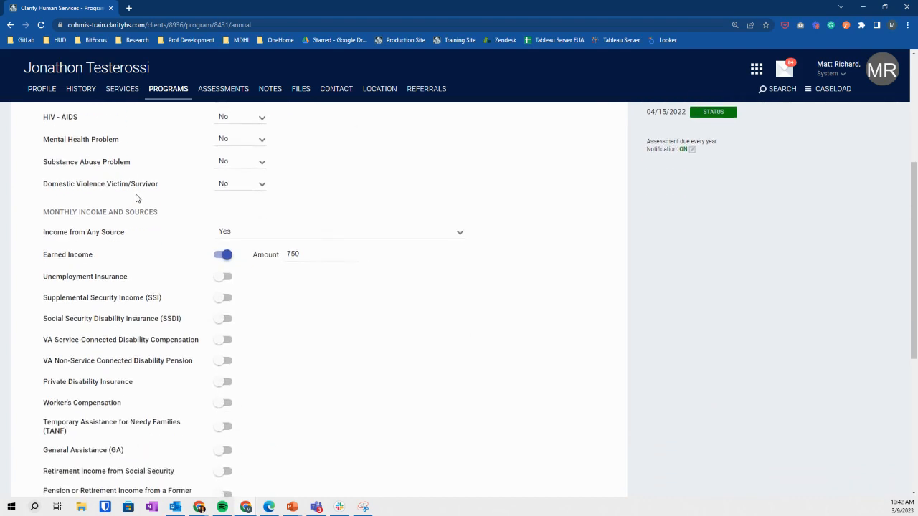
scroll(133, 198, "down", 1)
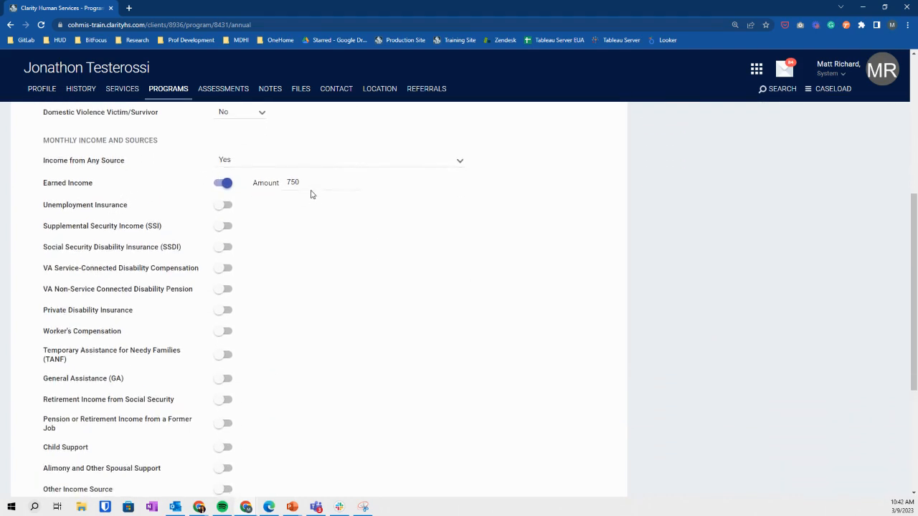
double_click(316, 183)
type("1250")
Set Receiving Non-Cash Benefits to Yes with Supplemental Nutrition Assistance Program (SNAP) enabled, and save the annual assessment.
scroll(458, 199, "down", 5)
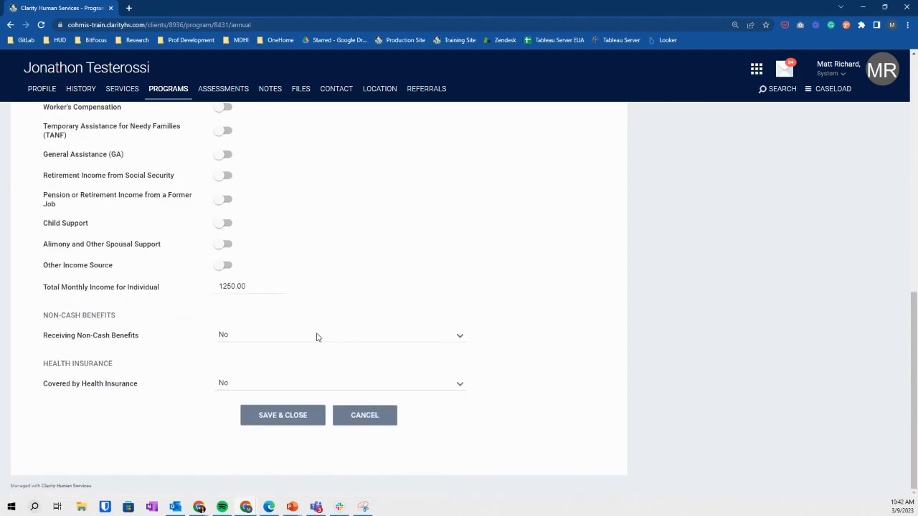
left_click(318, 335)
left_click(269, 365)
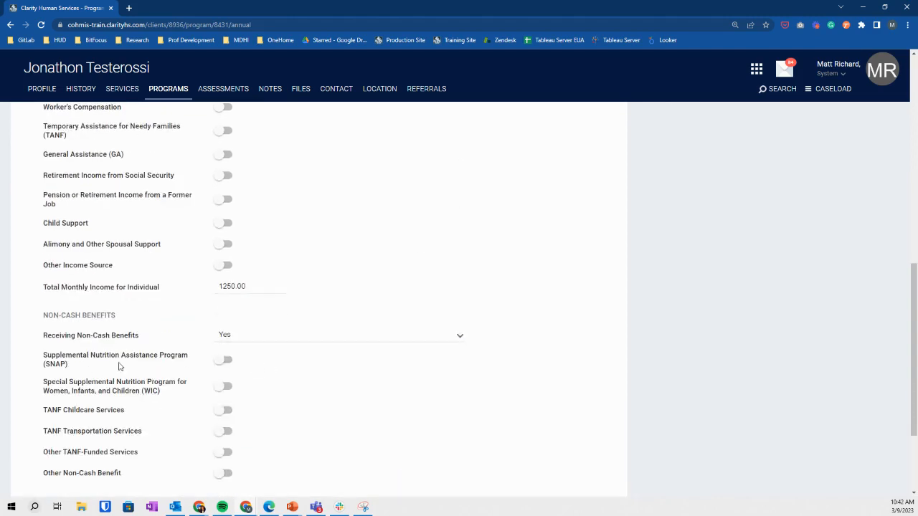
left_click(222, 359)
scroll(164, 263, "down", 3)
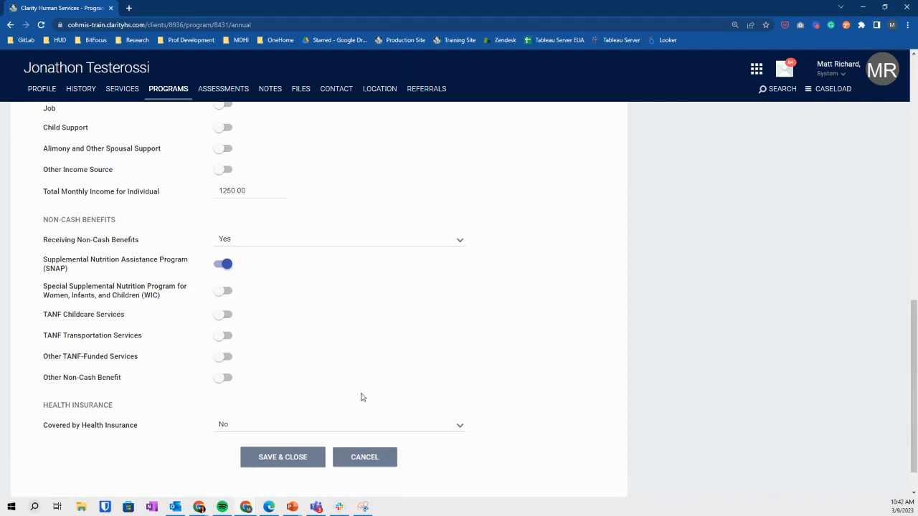
left_click(282, 462)
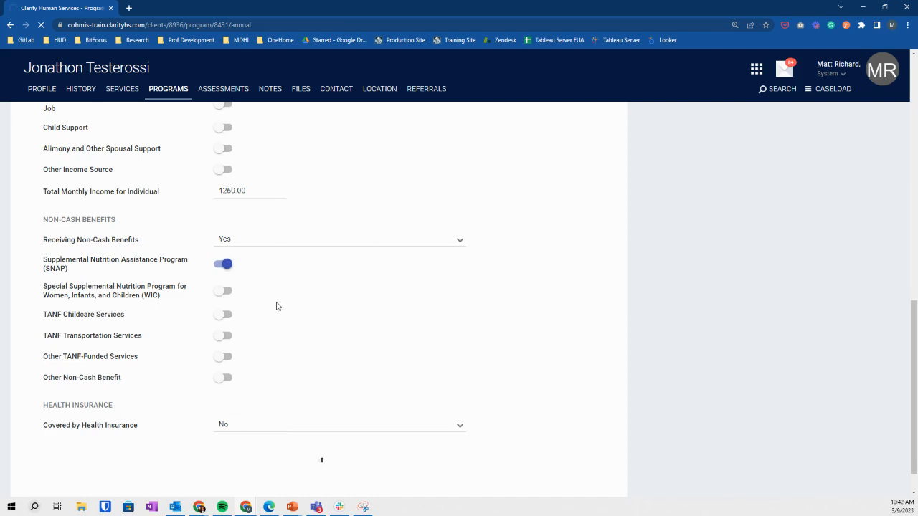
scroll(174, 381, "down", 1)
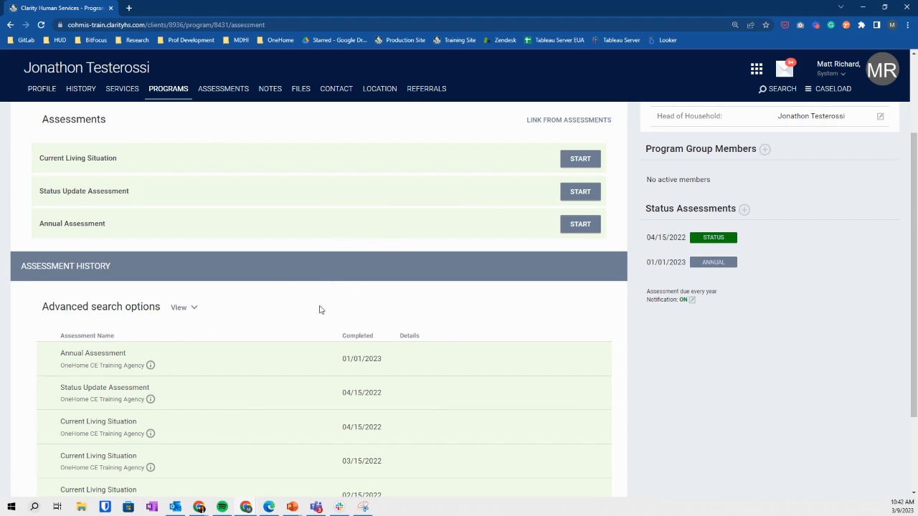
scroll(293, 329, "up", 2)
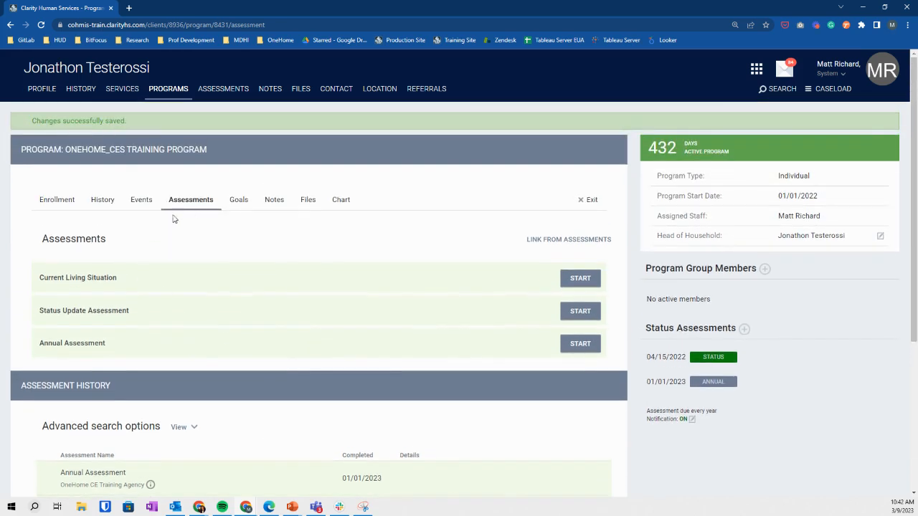
Open the program exit form and review its disabling conditions, income, non-cash benefits and health insurance answers.
left_click(590, 204)
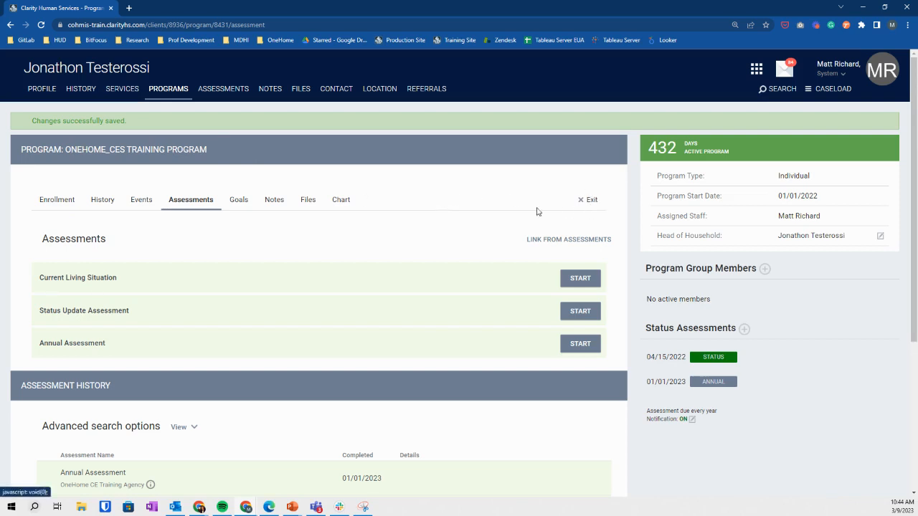
left_click(590, 202)
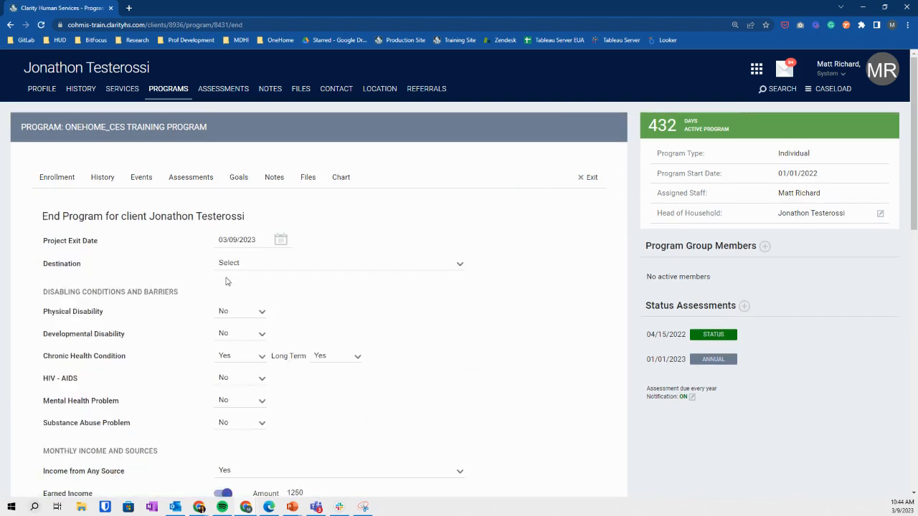
scroll(228, 281, "down", 1)
scroll(226, 281, "down", 1)
scroll(143, 237, "down", 1)
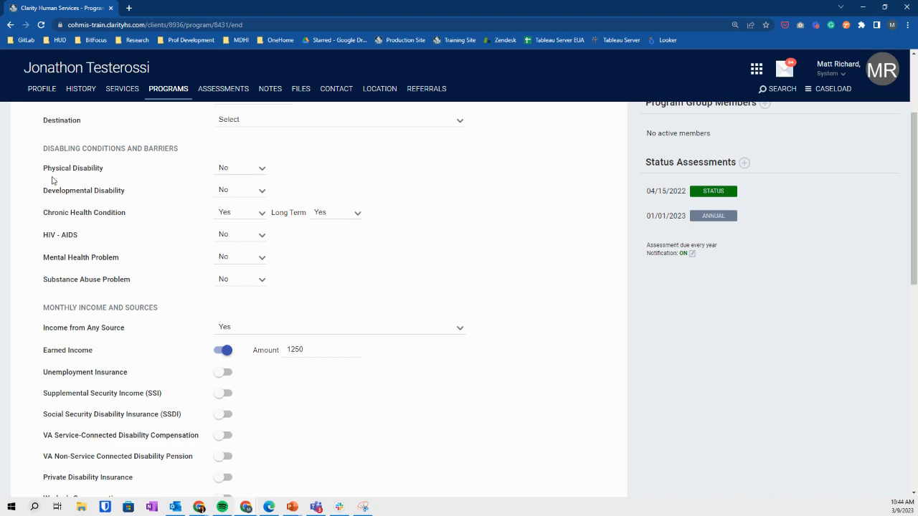
mouse_move(682, 225)
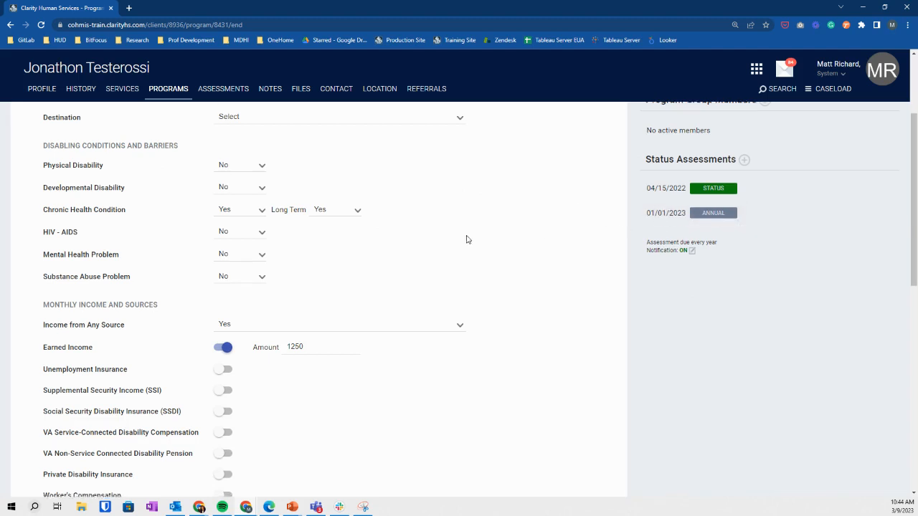
scroll(304, 302, "down", 1)
scroll(320, 304, "down", 8)
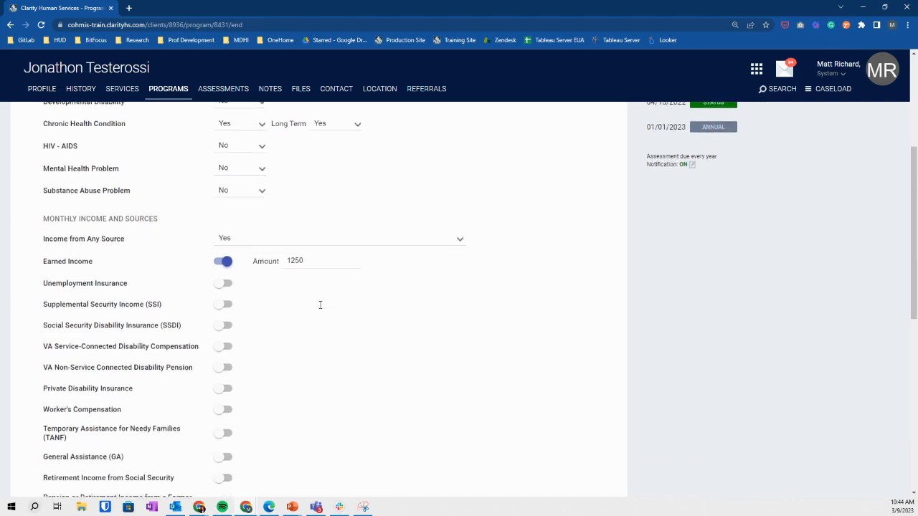
scroll(326, 304, "down", 2)
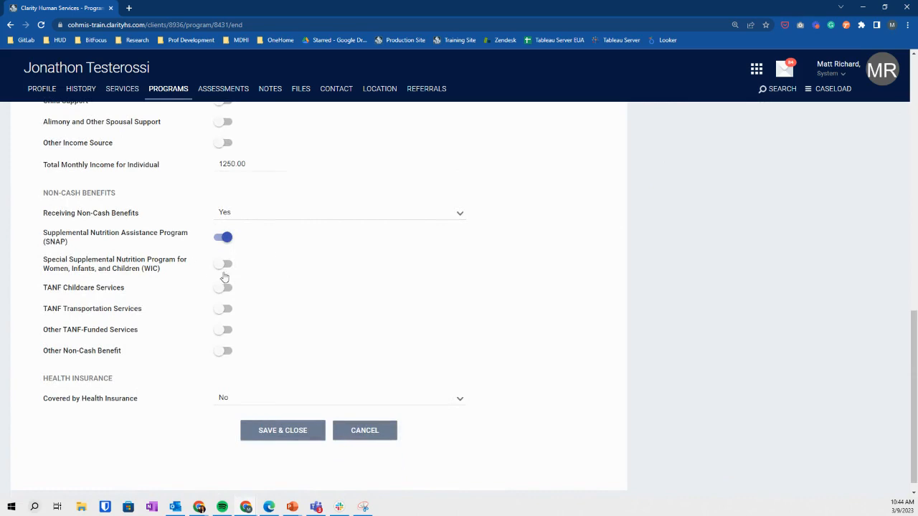
scroll(262, 291, "up", 10)
scroll(262, 291, "up", 3)
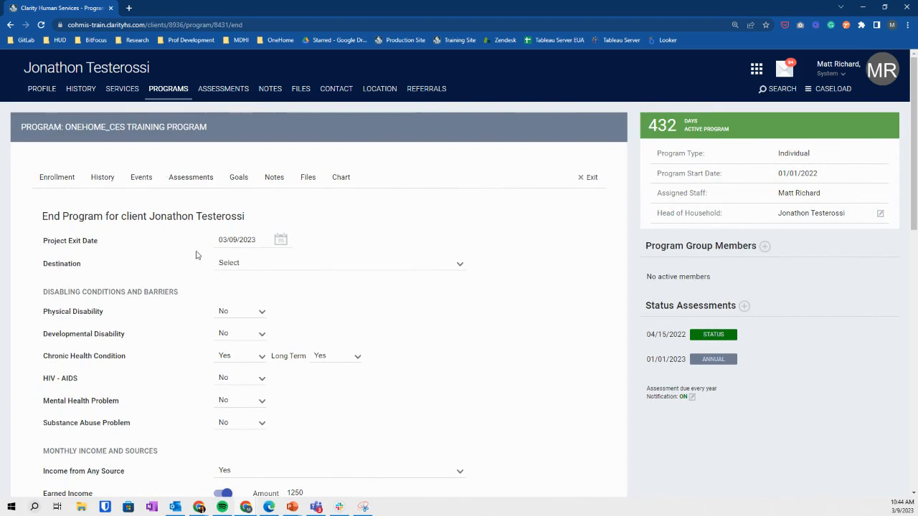
Set the Project Exit Date to 03/01/2023 and the Destination to "Staying or living with family, permanent tenure".
left_click(246, 244)
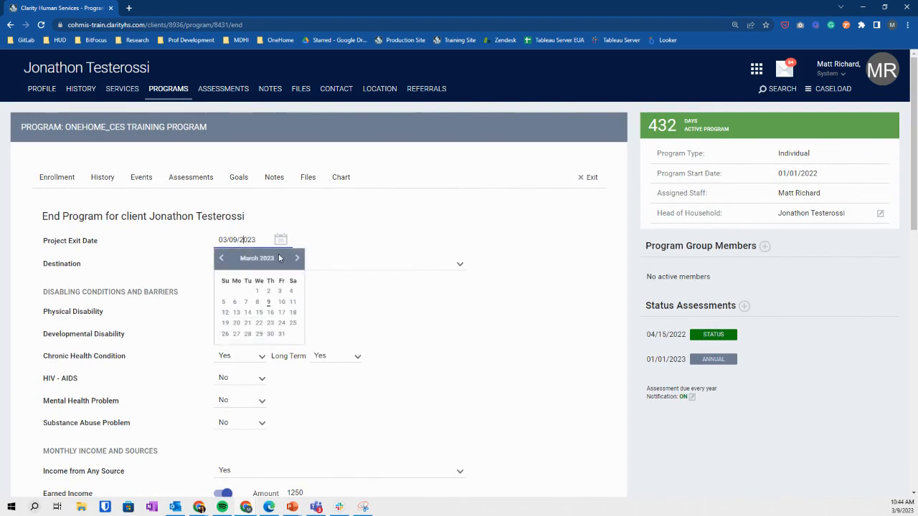
left_click(258, 295)
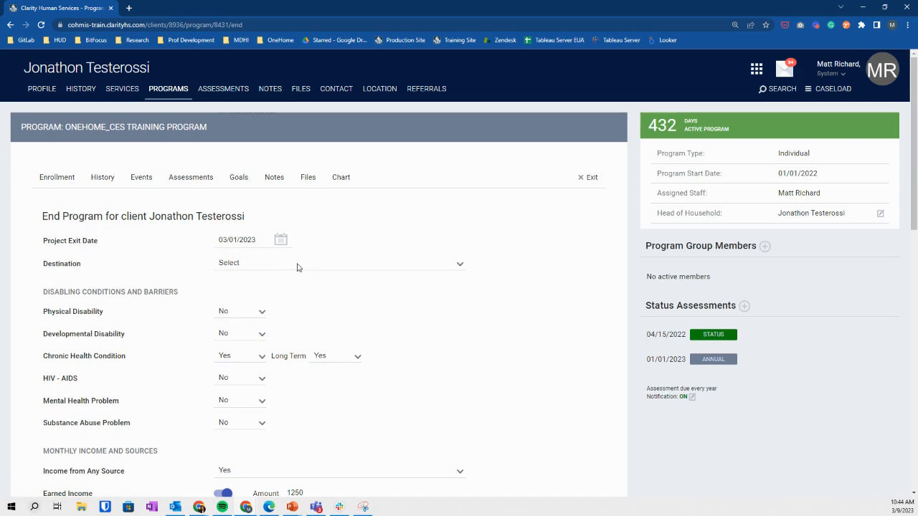
left_click(348, 265)
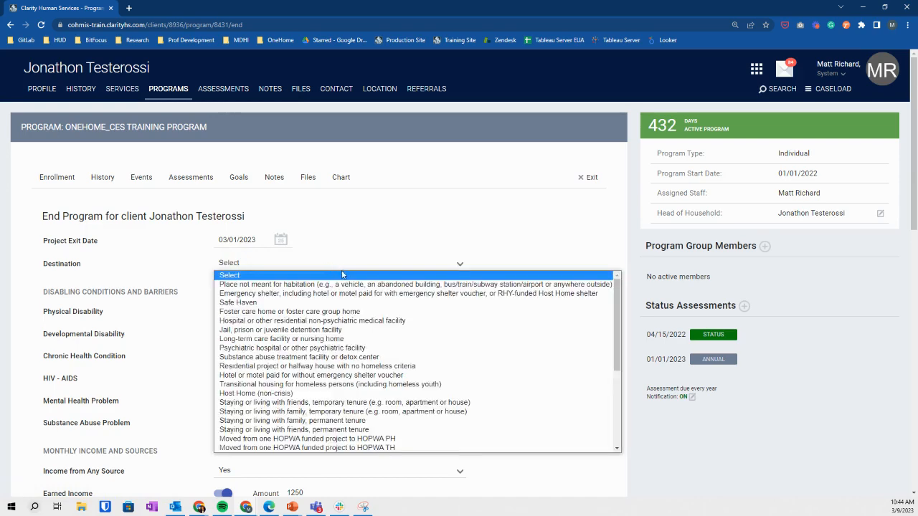
scroll(325, 337, "down", 5)
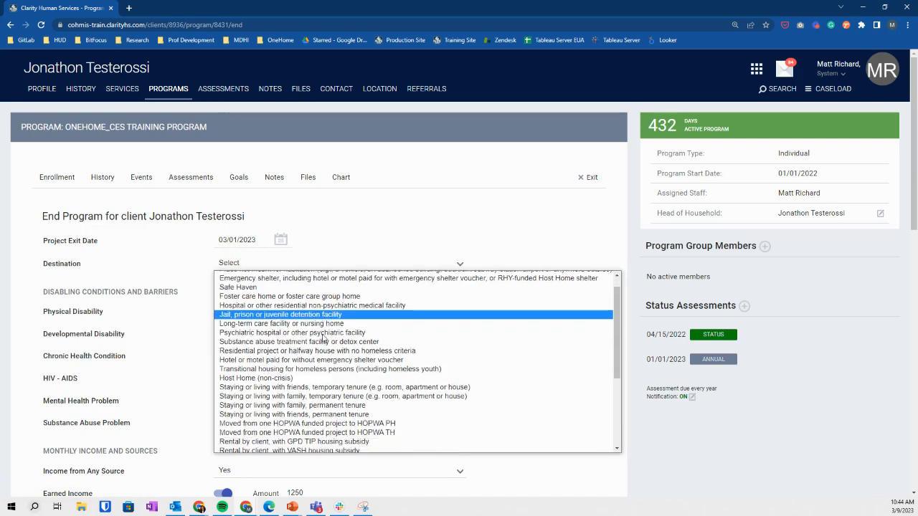
scroll(324, 337, "up", 1)
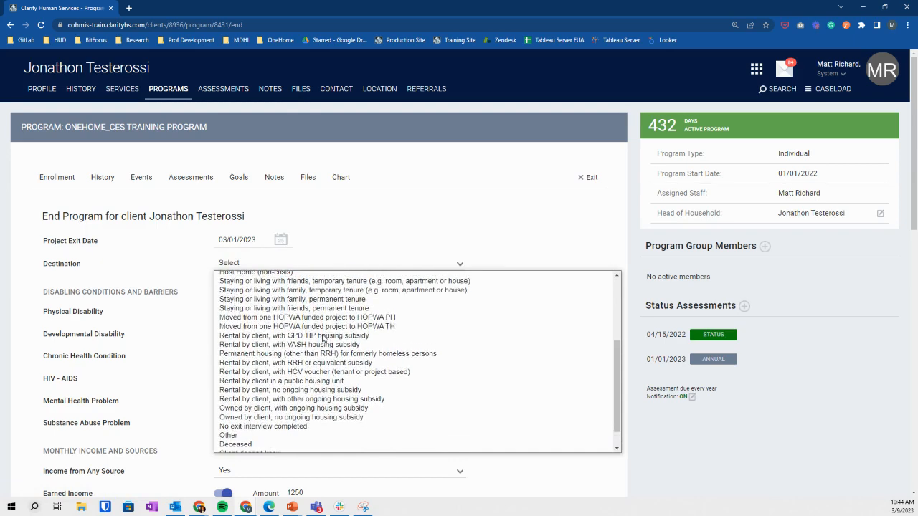
left_click(277, 300)
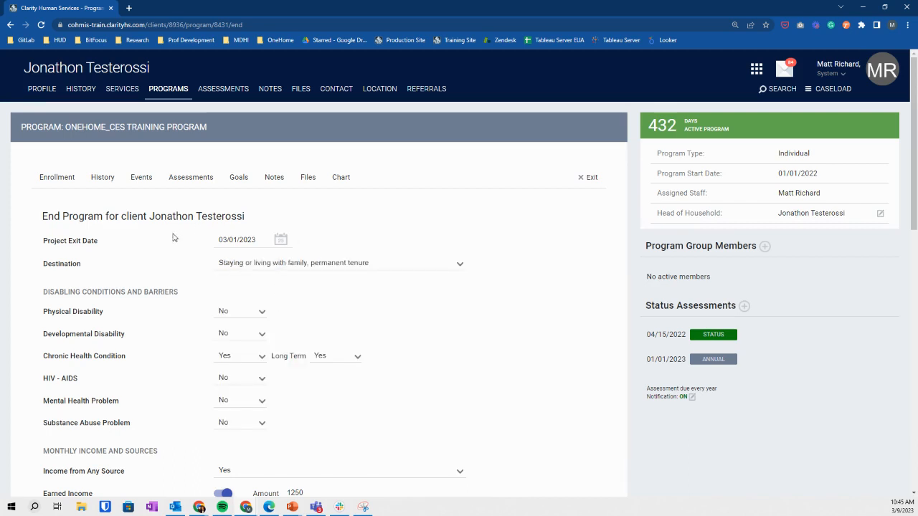
Review the exit form's disabling conditions, monthly income sources and non-cash benefits answers.
key("ctrl")
key("ctrl")
scroll(169, 264, "down", 2)
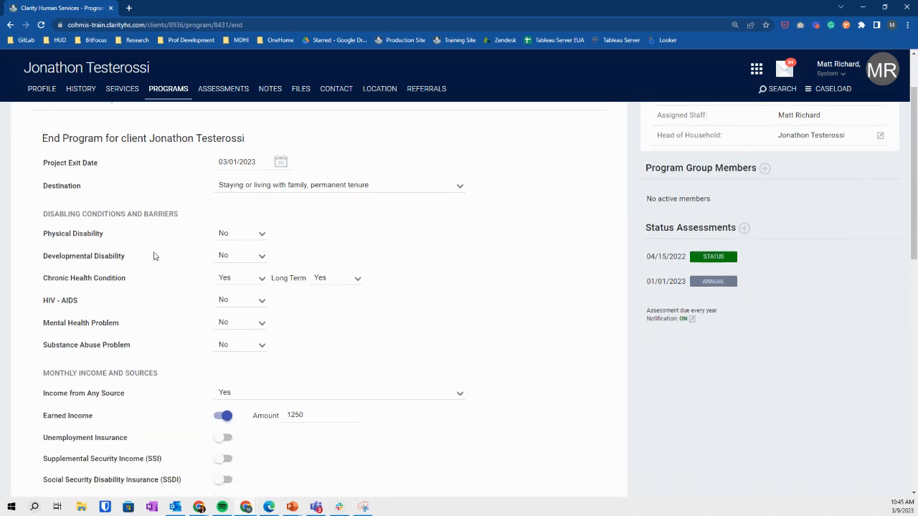
scroll(199, 340, "up", 2)
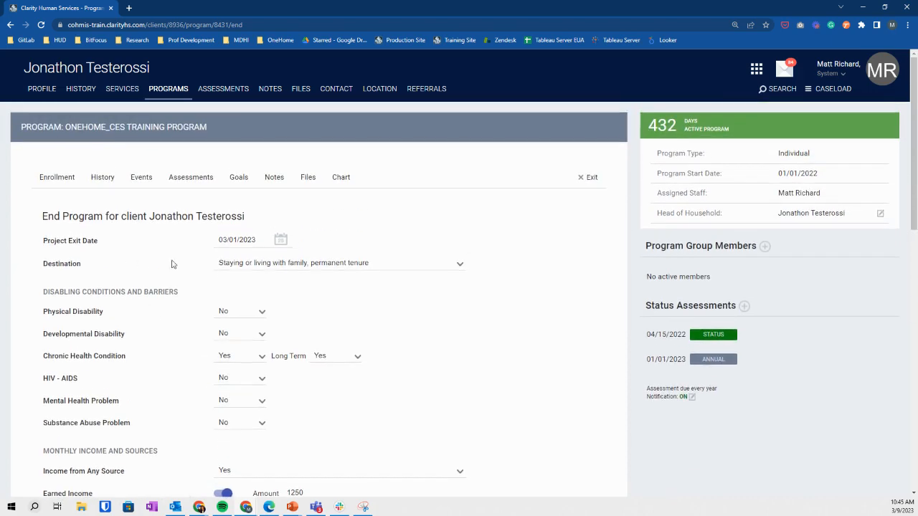
scroll(261, 306, "down", 1)
scroll(260, 306, "down", 5)
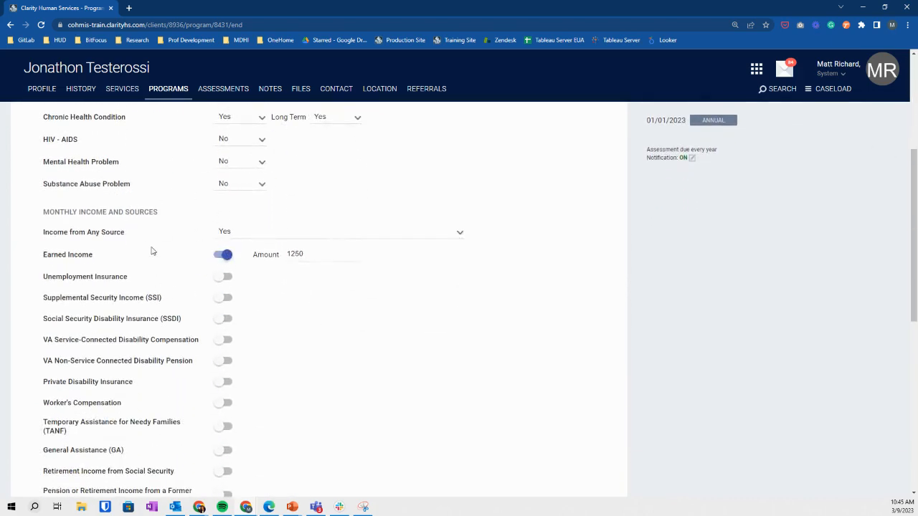
scroll(451, 243, "up", 2)
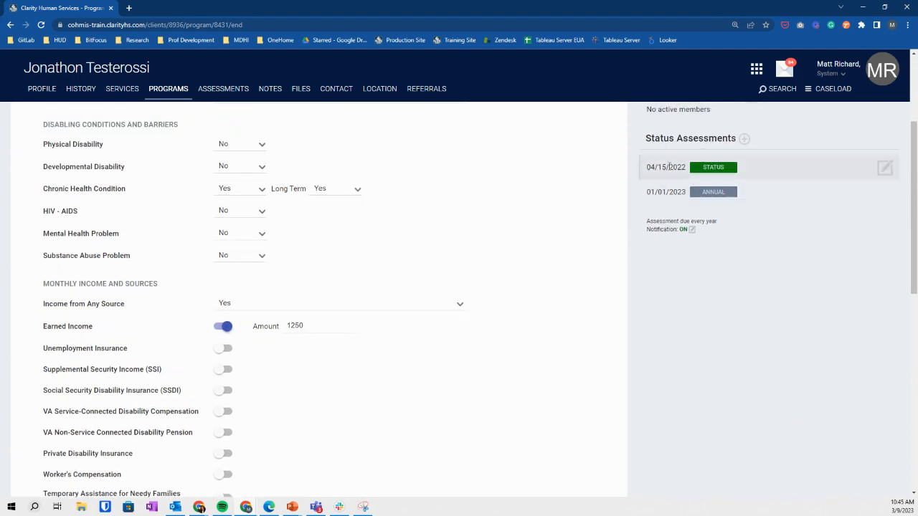
scroll(229, 342, "down", 4)
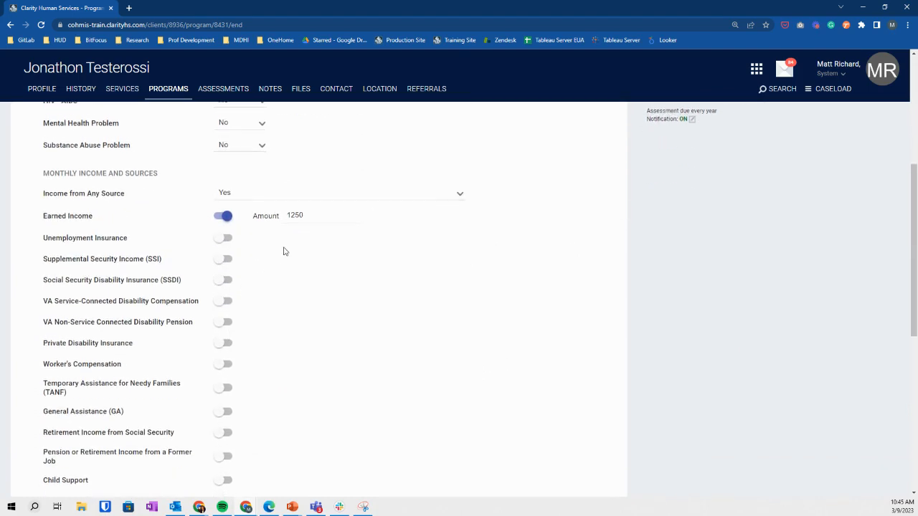
scroll(271, 211, "down", 4)
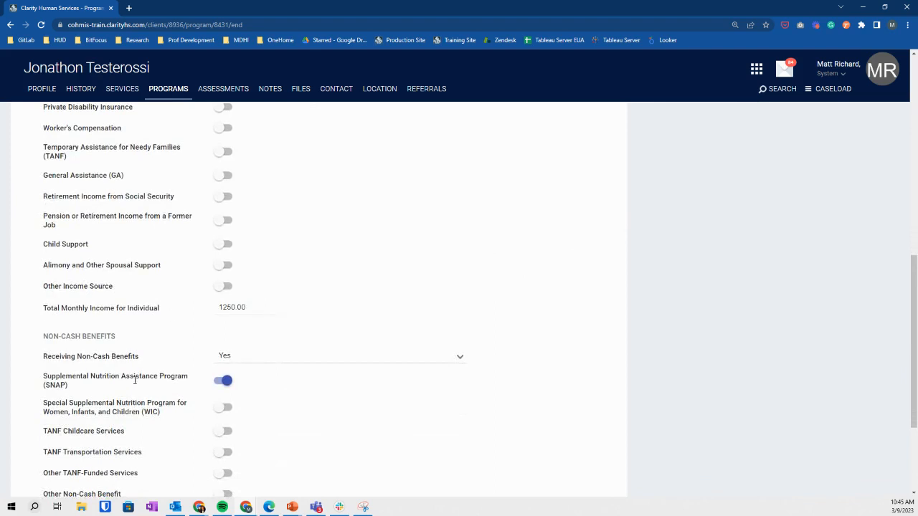
Set Covered by Health Insurance to Yes with MEDICAID enabled, and save and close the program exit form.
scroll(133, 378, "down", 1)
scroll(143, 419, "down", 1)
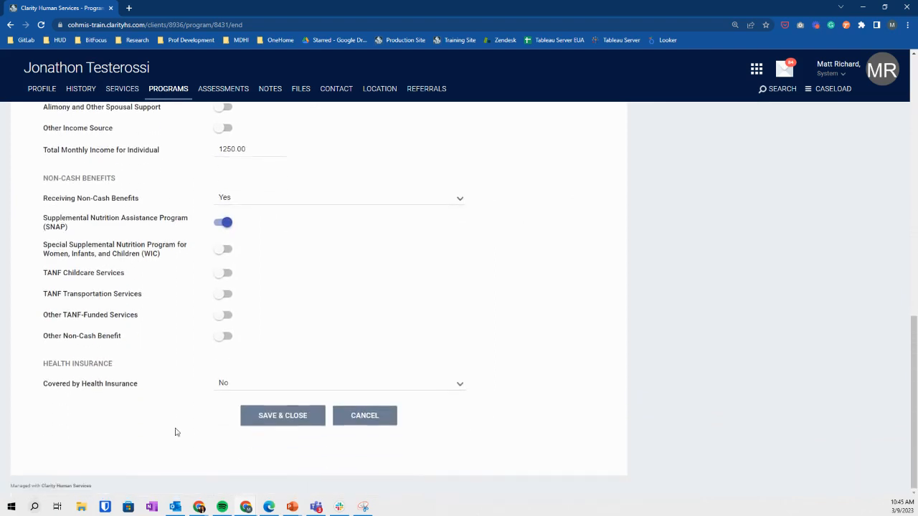
left_click(257, 391)
left_click(237, 413)
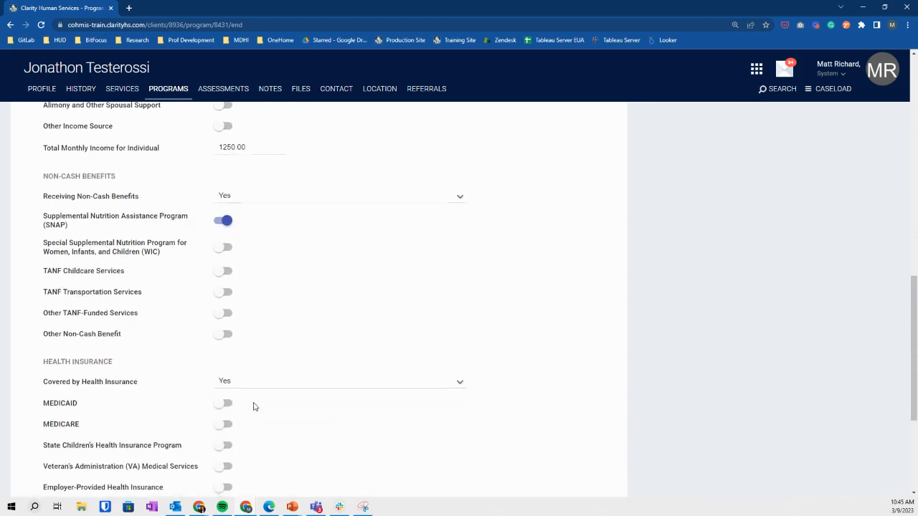
scroll(253, 406, "down", 2)
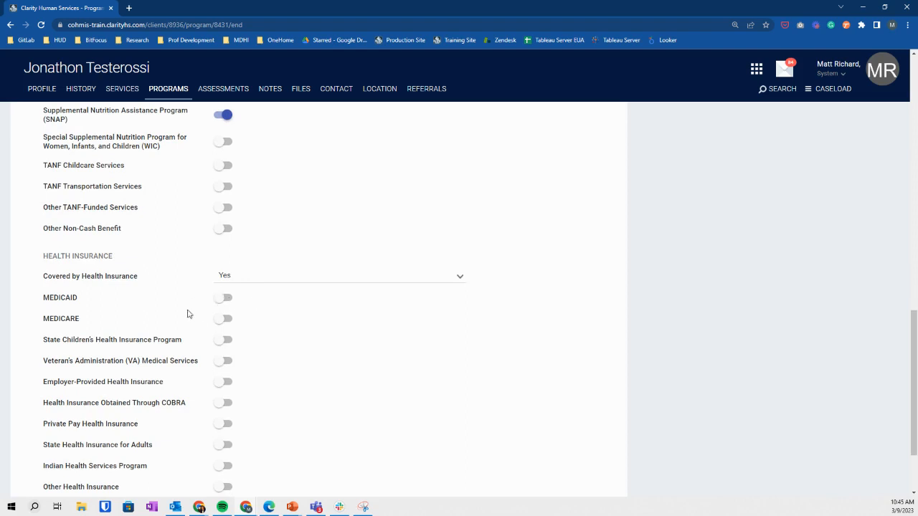
left_click(225, 297)
scroll(325, 325, "down", 2)
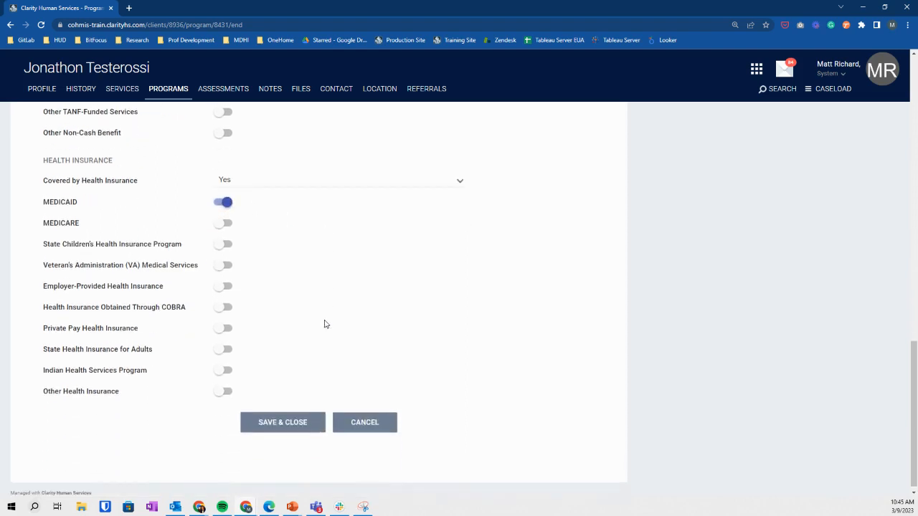
left_click(297, 424)
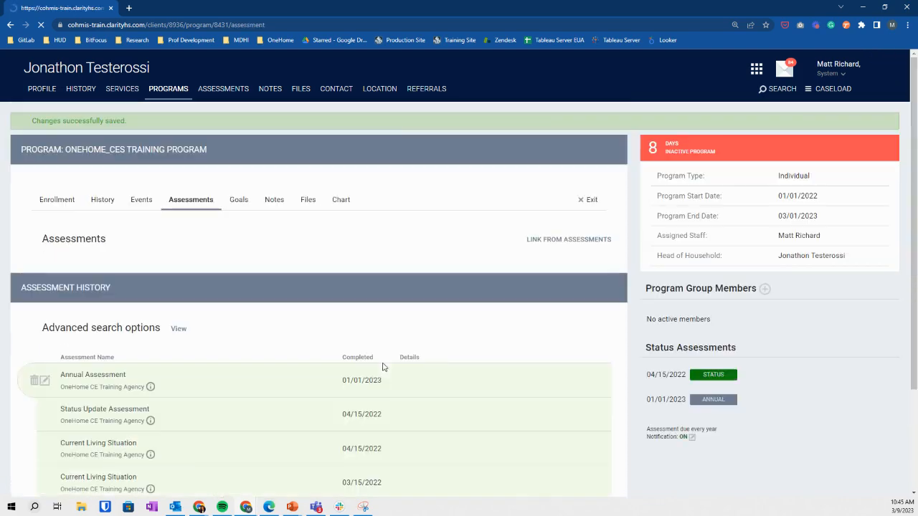
Open the program's enrollment record and review its program date, prior living situation and disabling conditions answers.
scroll(418, 291, "down", 1)
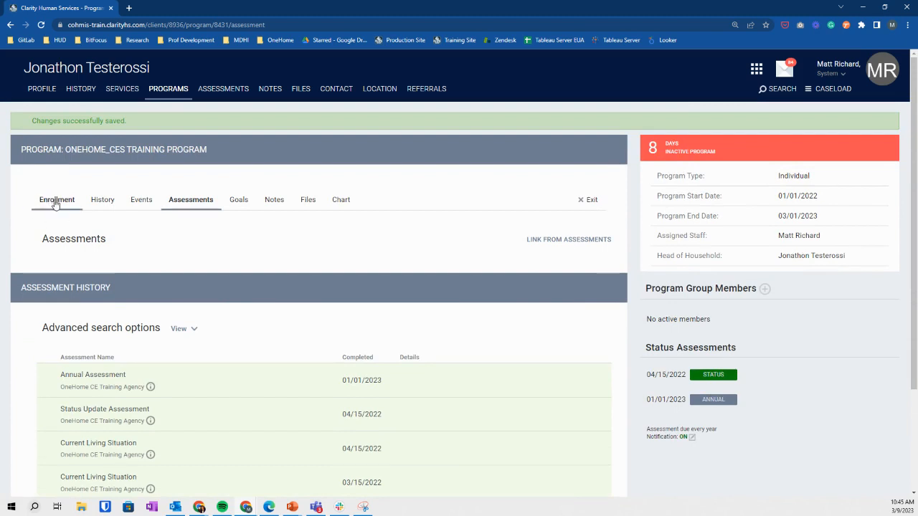
left_click(55, 204)
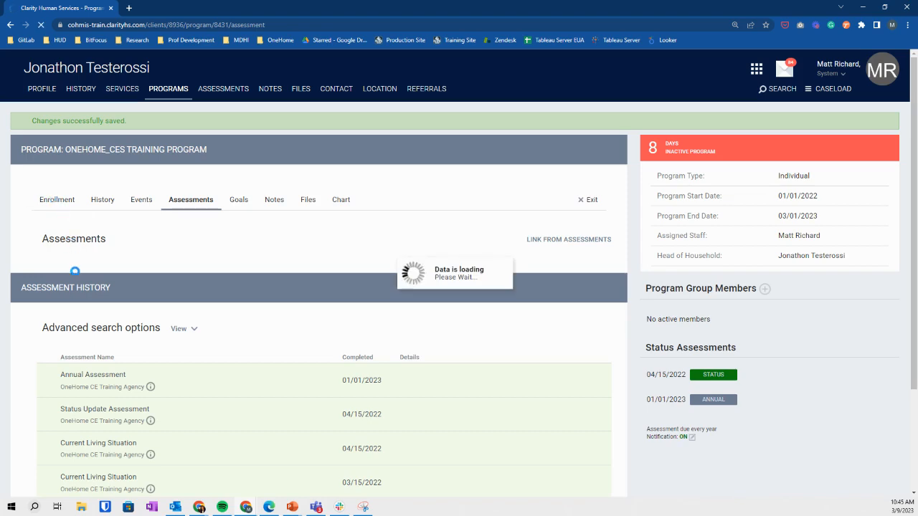
scroll(201, 159, "down", 2)
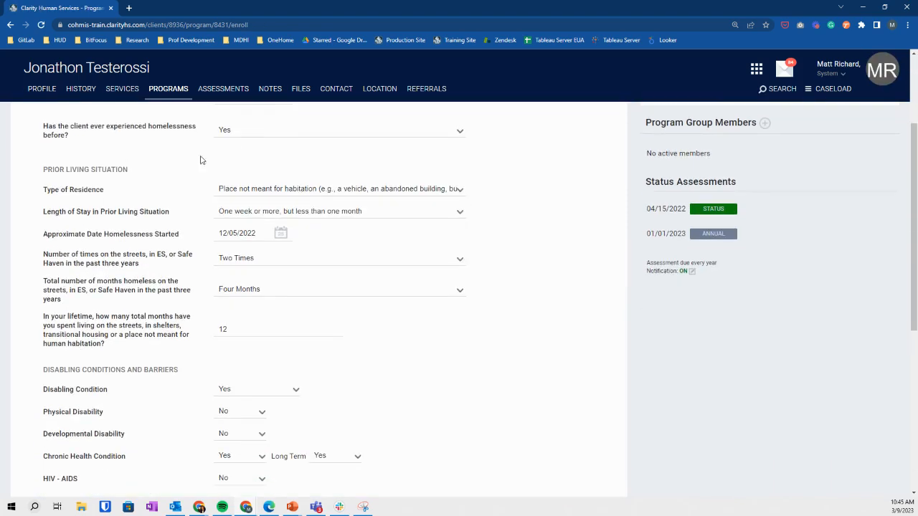
scroll(102, 386, "down", 2)
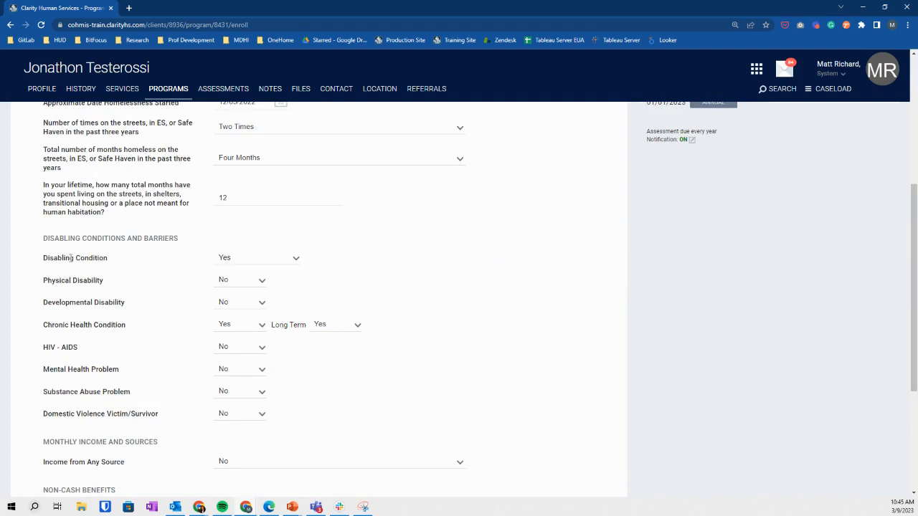
left_click_drag(72, 260, 118, 264)
left_click(119, 264)
scroll(87, 277, "up", 1)
scroll(87, 277, "up", 4)
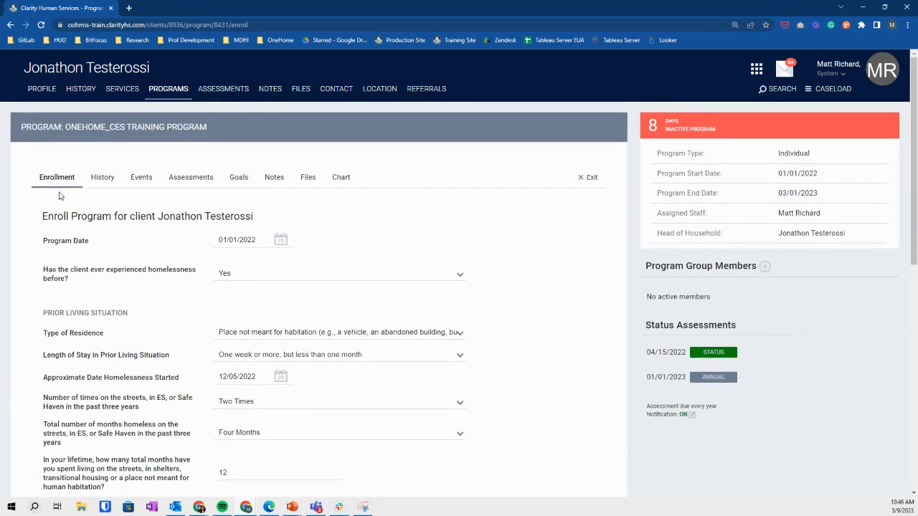
scroll(137, 258, "down", 2)
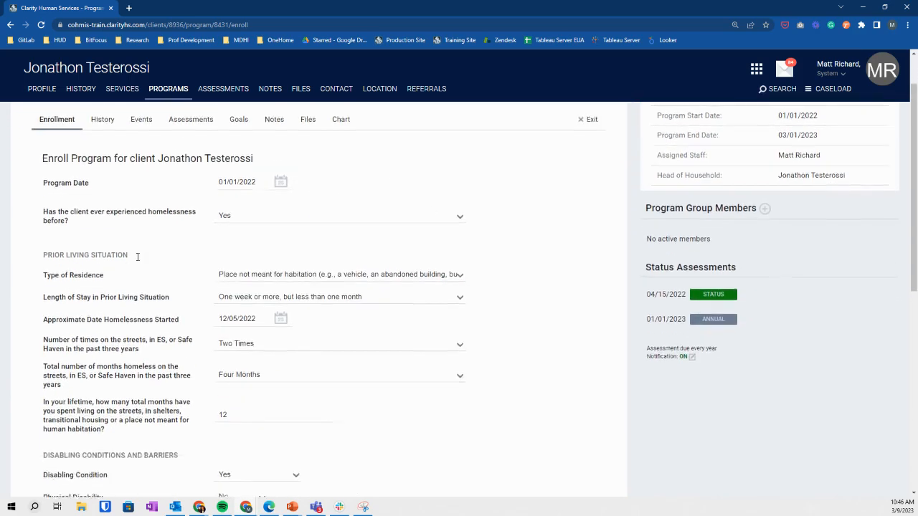
scroll(148, 260, "up", 1)
scroll(148, 261, "up", 1)
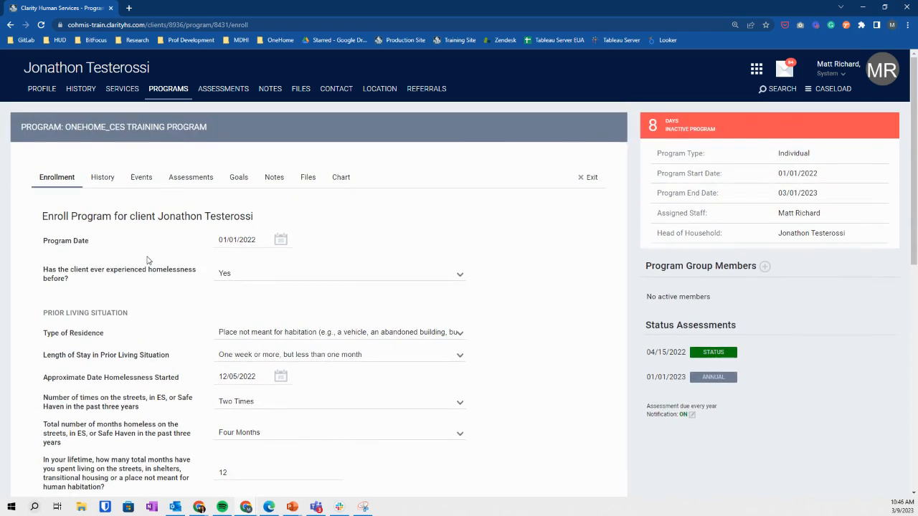
Open the program's assessment history and check the completion dates of the Current Living Situation, Status Update and Annual assessments.
left_click(208, 176)
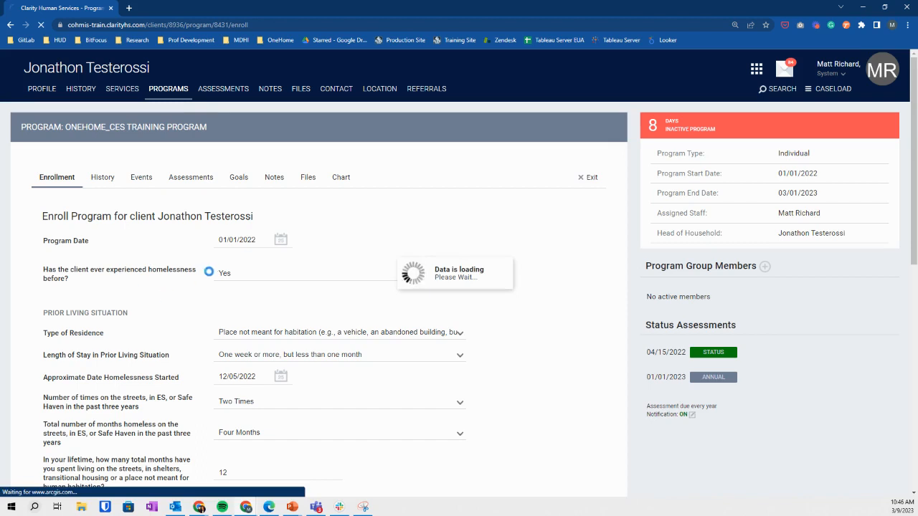
scroll(176, 312, "down", 1)
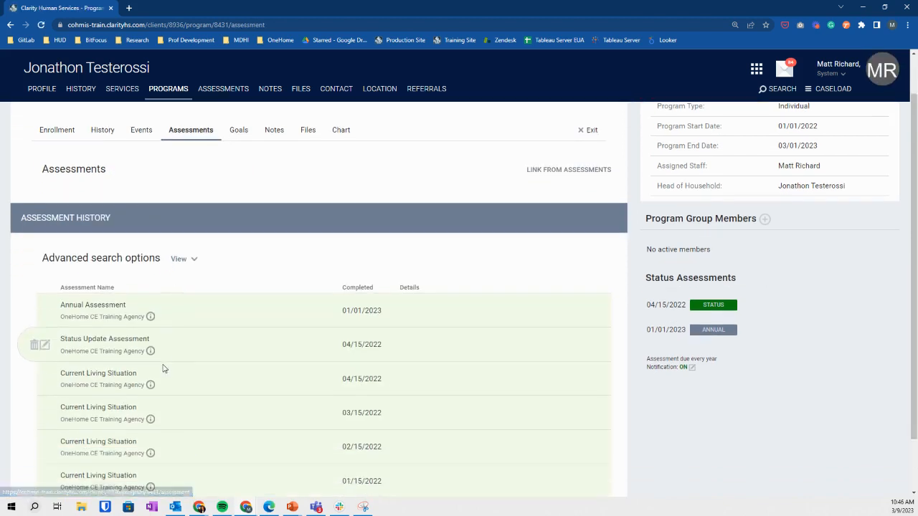
scroll(163, 369, "down", 1)
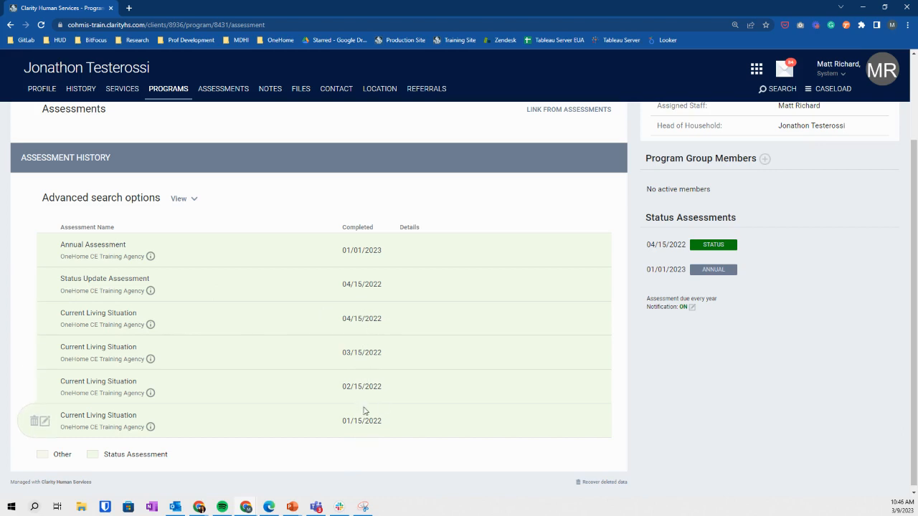
scroll(362, 429, "up", 2)
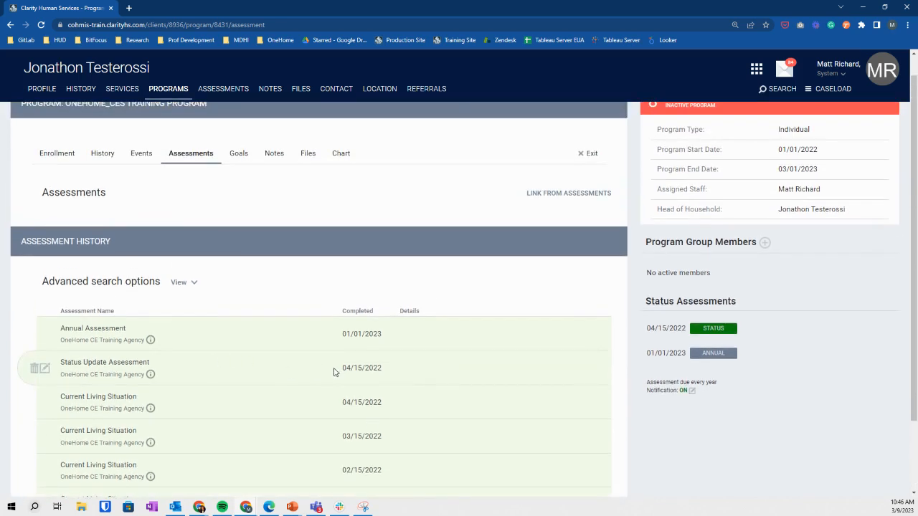
left_click_drag(334, 369, 384, 365)
left_click(389, 368)
scroll(359, 366, "up", 1)
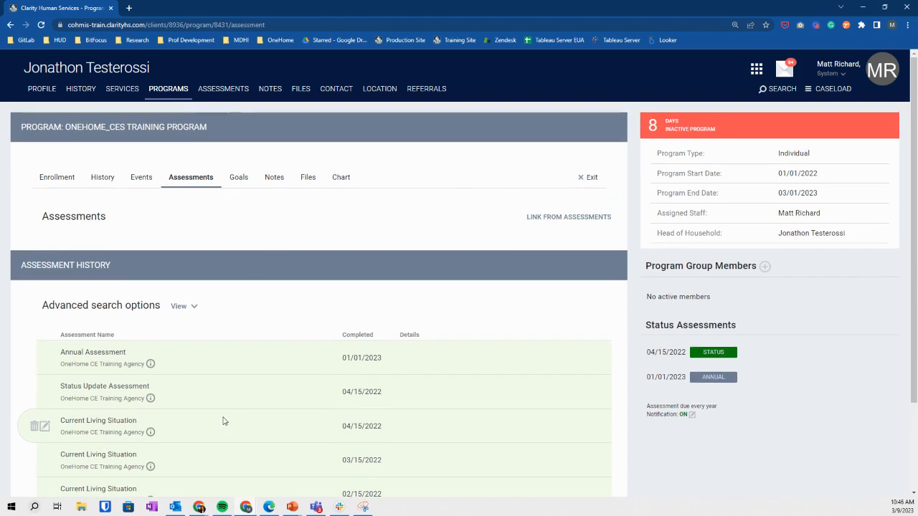
left_click_drag(59, 355, 345, 362)
left_click(345, 362)
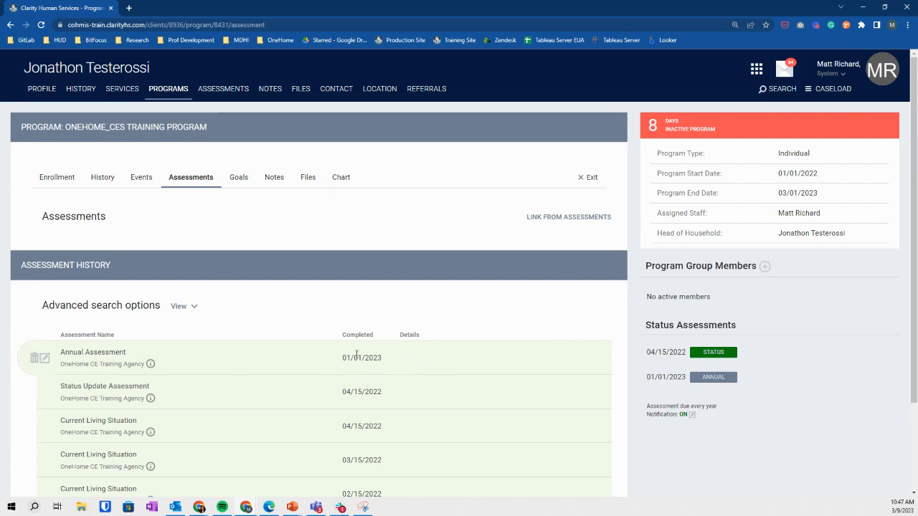
triple_click(356, 355)
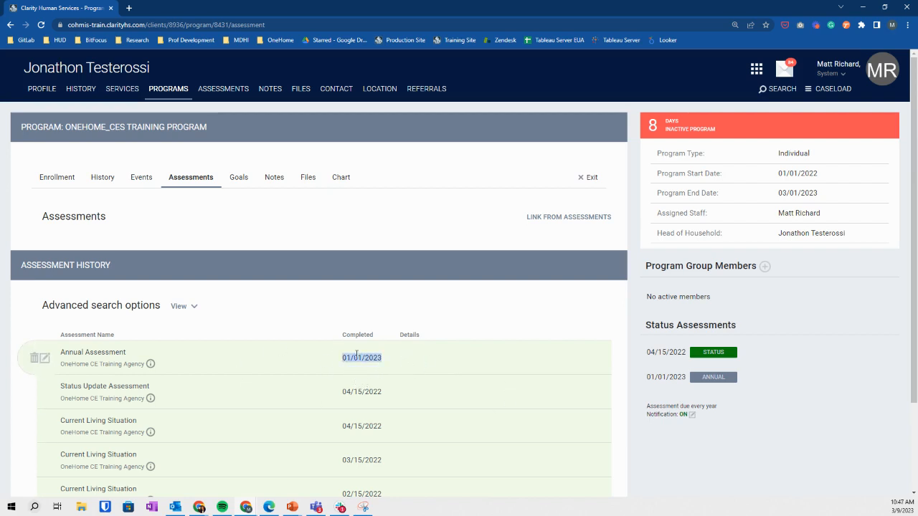
Reopen the saved program exit form and review its exit date, destination, disabling conditions and income answers.
left_click(592, 178)
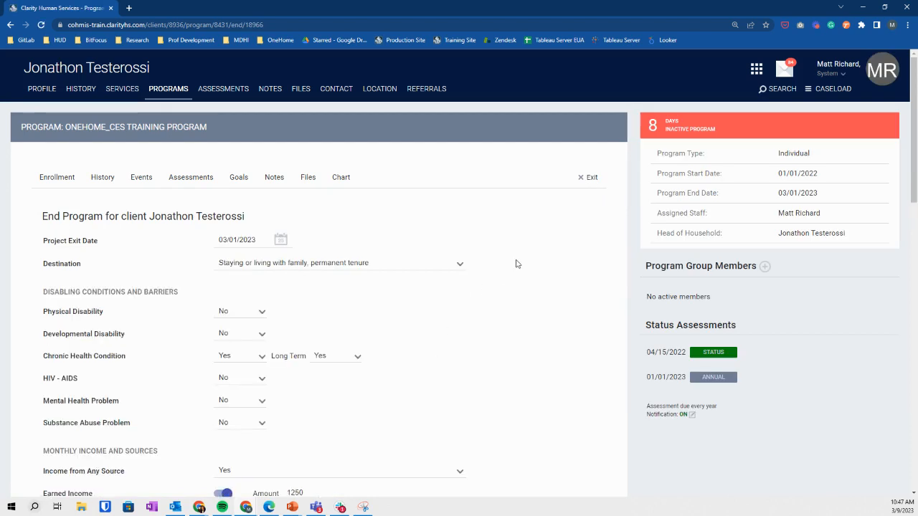
scroll(328, 326, "down", 1)
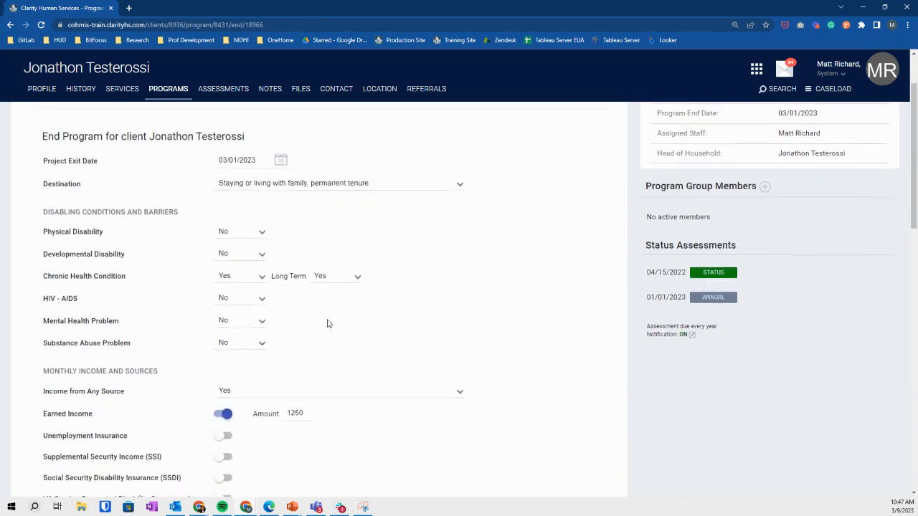
scroll(487, 350, "up", 2)
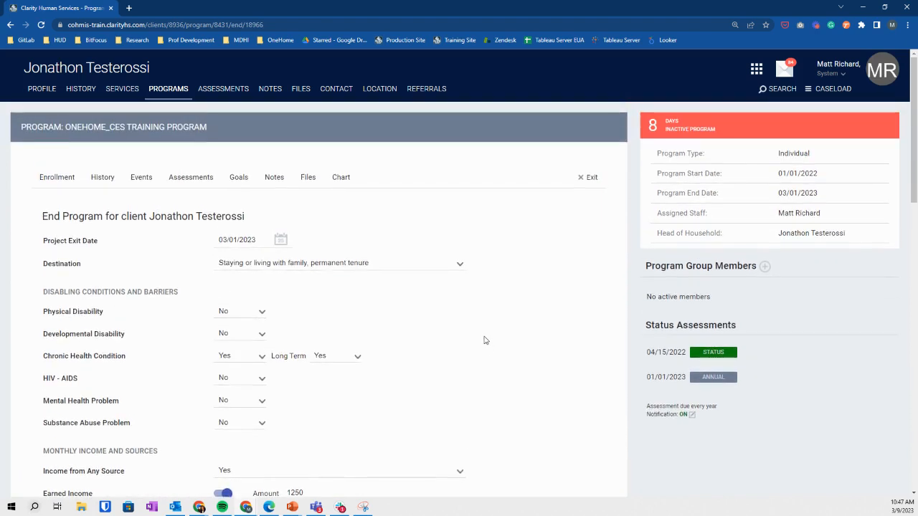